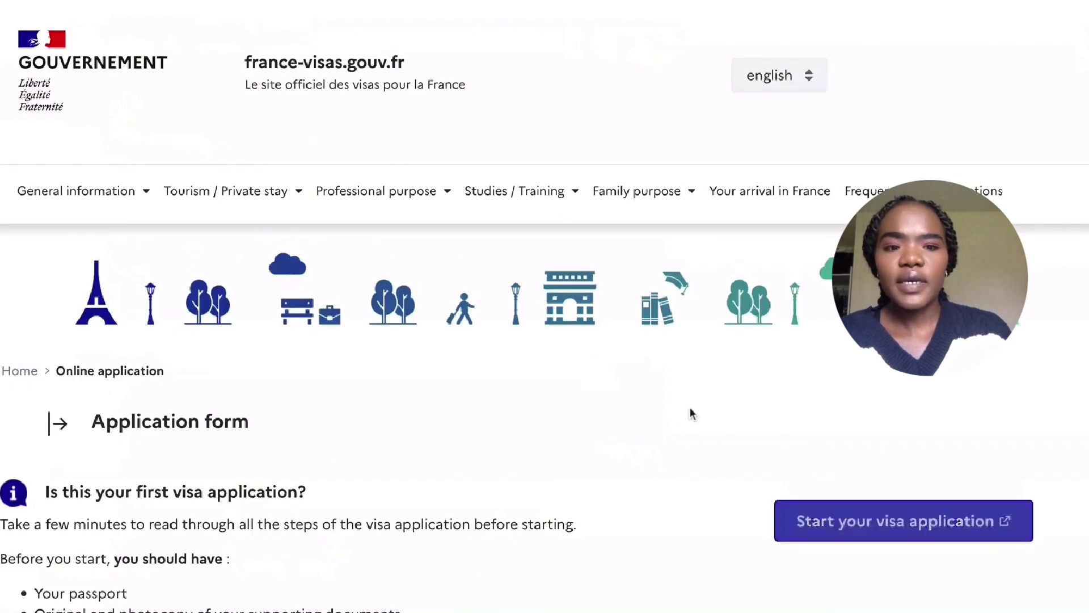
{"action": "scroll", "coordinate": [737, 426], "scroll_direction": "down", "scroll_amount": 2}
{"action": "scroll", "coordinate": [737, 426], "scroll_direction": "up", "scroll_amount": 2}
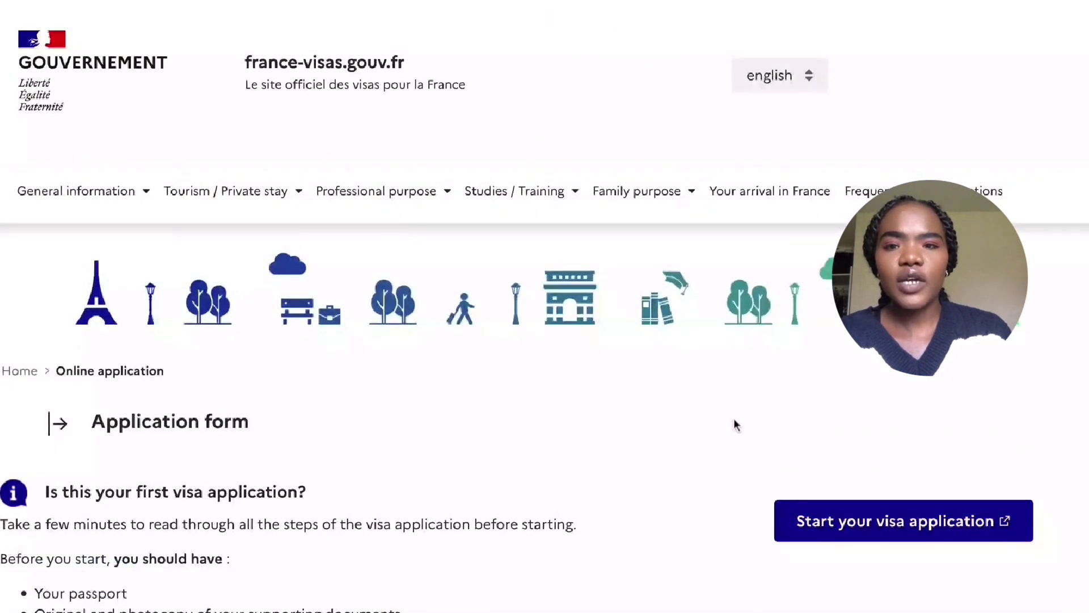
{"action": "scroll", "coordinate": [737, 426], "scroll_direction": "down", "scroll_amount": 5}
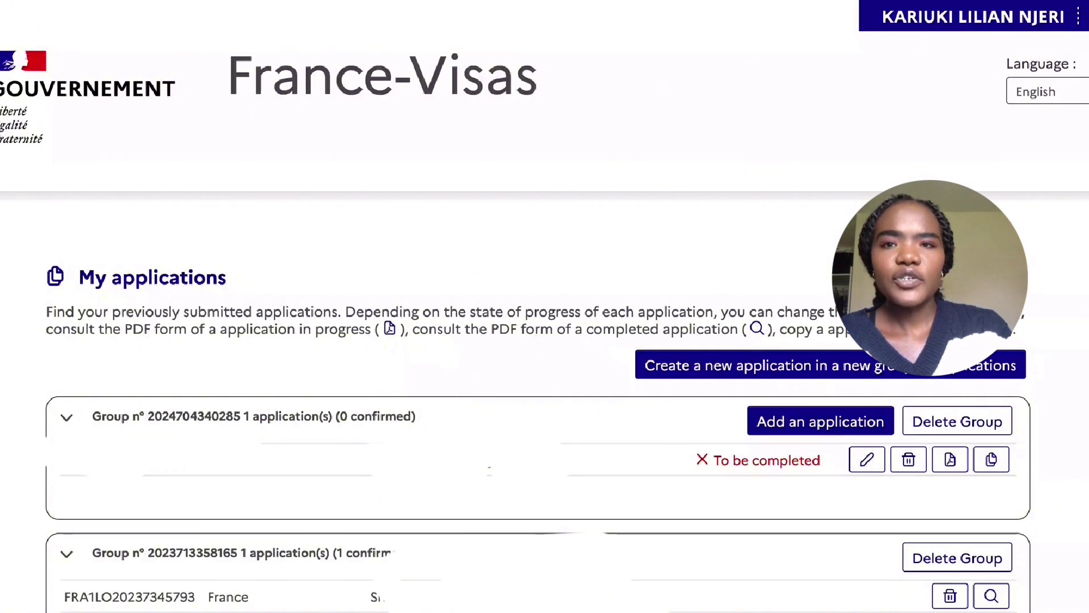
Sign out of the account and review the new-user registration form from the name fields to the CAPTCHA verification.
{"action": "left_click", "coordinate": [915, 20]}
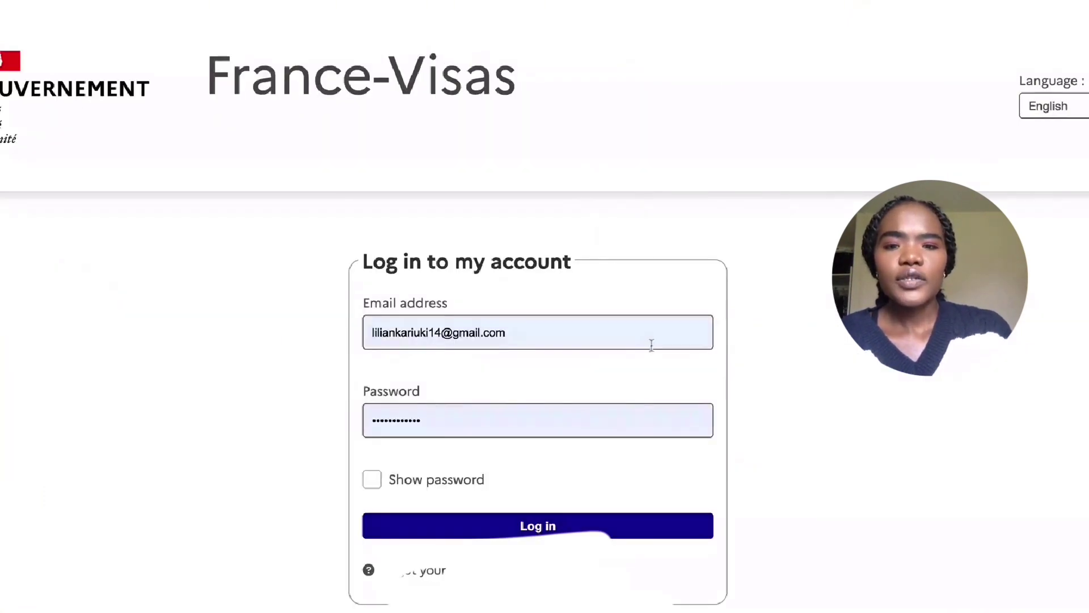
{"action": "scroll", "coordinate": [655, 347], "scroll_direction": "down", "scroll_amount": 4}
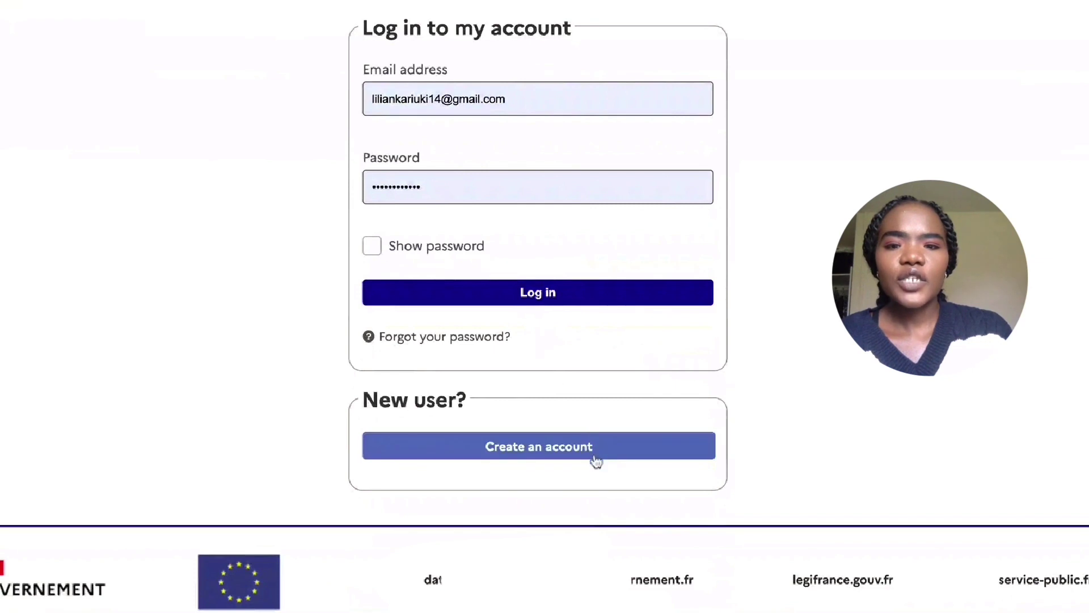
{"action": "left_click", "coordinate": [498, 446]}
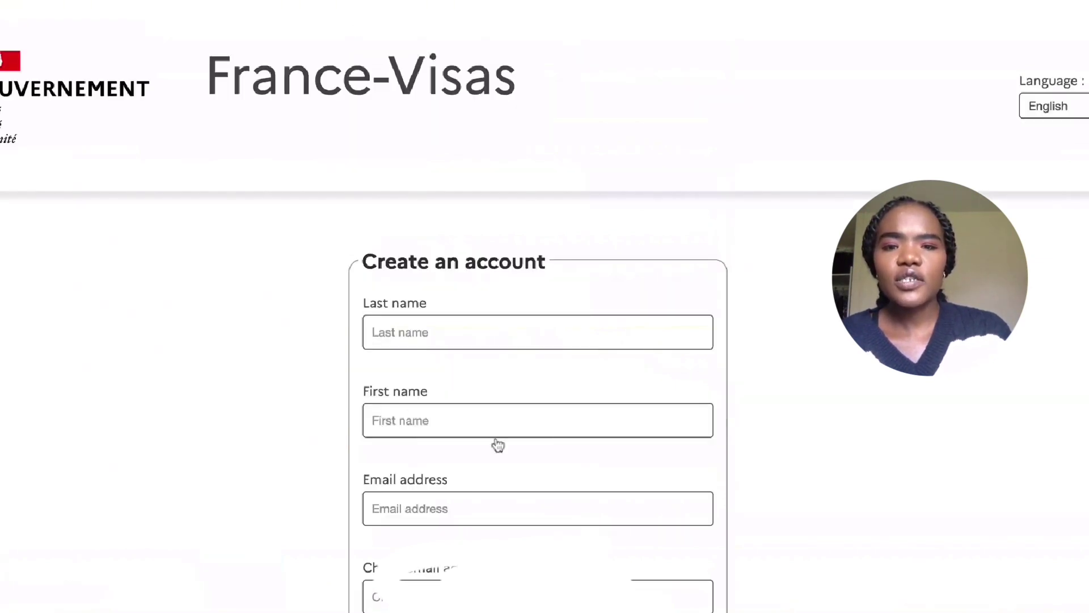
{"action": "scroll", "coordinate": [555, 341], "scroll_direction": "down", "scroll_amount": 5}
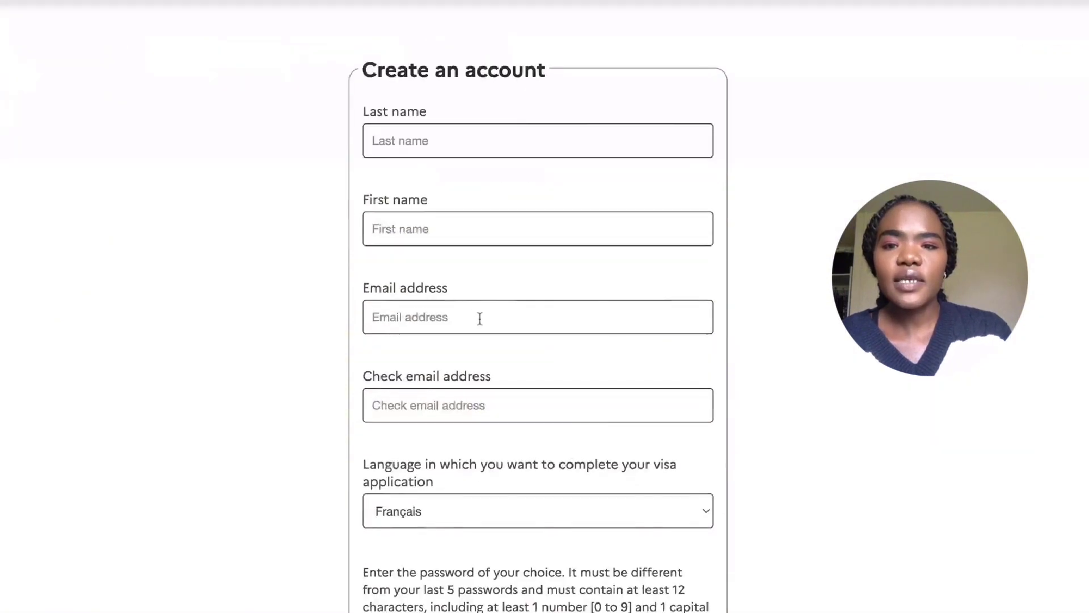
{"action": "scroll", "coordinate": [480, 315], "scroll_direction": "down", "scroll_amount": 2}
{"action": "scroll", "coordinate": [480, 315], "scroll_direction": "down", "scroll_amount": 3}
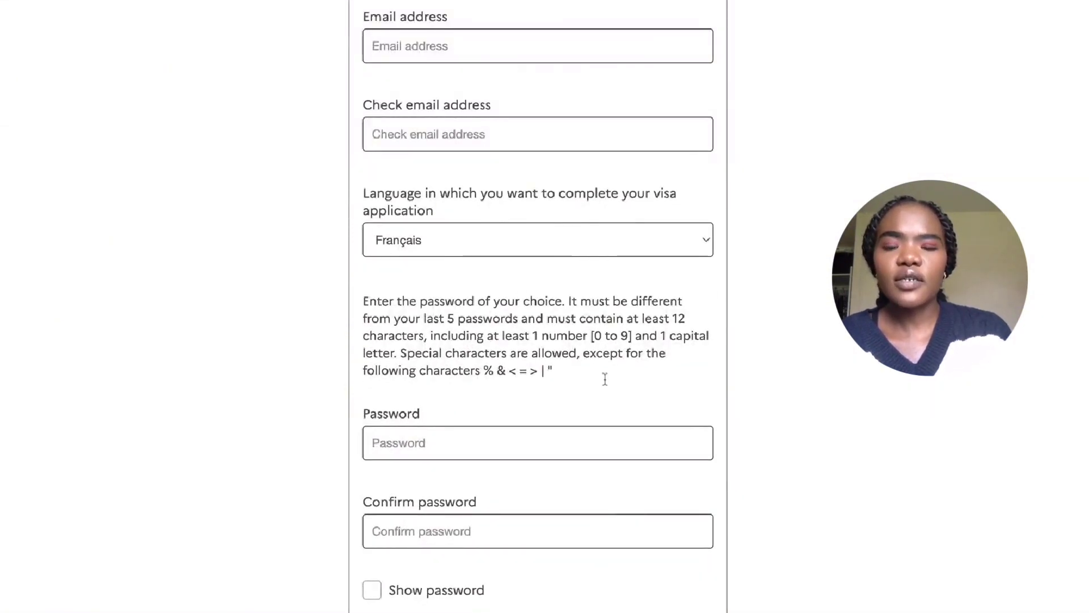
{"action": "scroll", "coordinate": [625, 504], "scroll_direction": "down", "scroll_amount": 5}
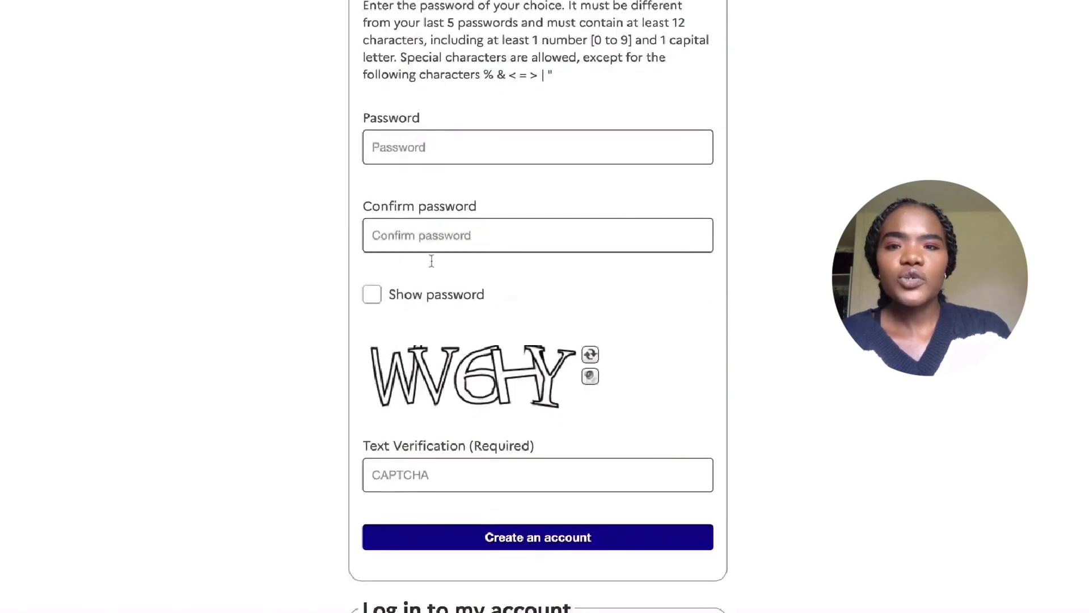
{"action": "scroll", "coordinate": [630, 533], "scroll_direction": "down", "scroll_amount": 5}
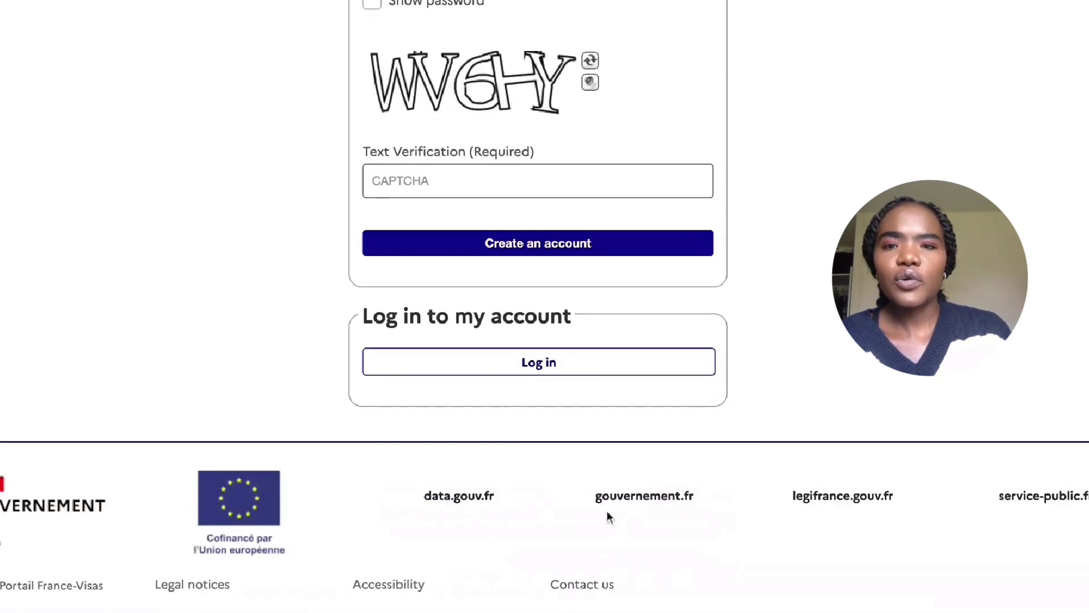
Return to the account login form and log in with the prefilled credentials.
{"action": "left_click", "coordinate": [514, 364]}
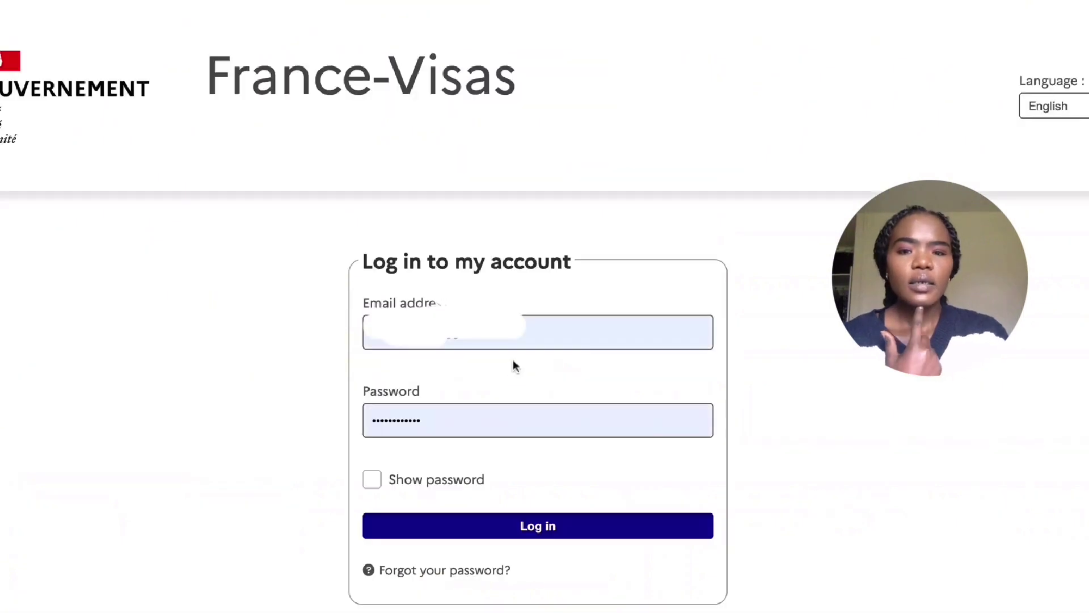
{"action": "scroll", "coordinate": [530, 346], "scroll_direction": "down", "scroll_amount": 5}
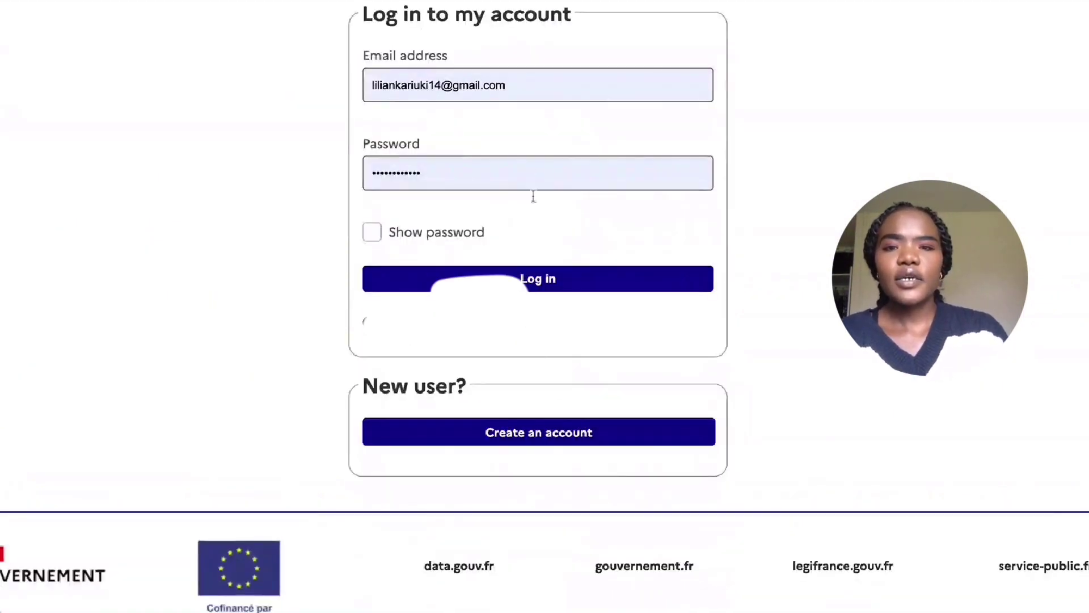
{"action": "left_click", "coordinate": [520, 281]}
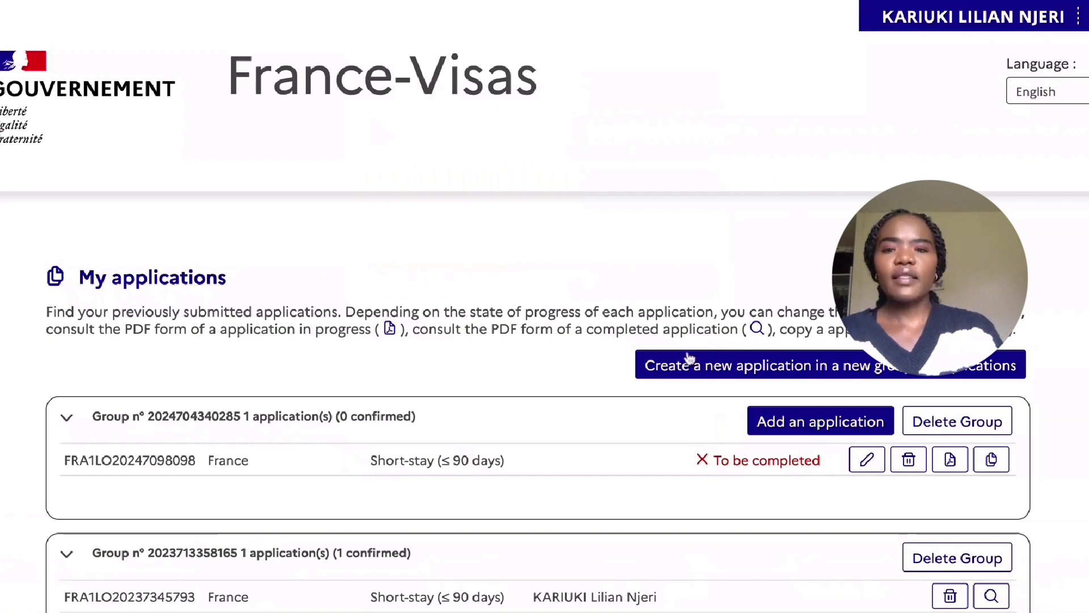
Start a new application in a new group of applications and review the fields of its Your plans form.
{"action": "scroll", "coordinate": [653, 363], "scroll_direction": "down", "scroll_amount": 1}
{"action": "scroll", "coordinate": [653, 347], "scroll_direction": "down", "scroll_amount": 3}
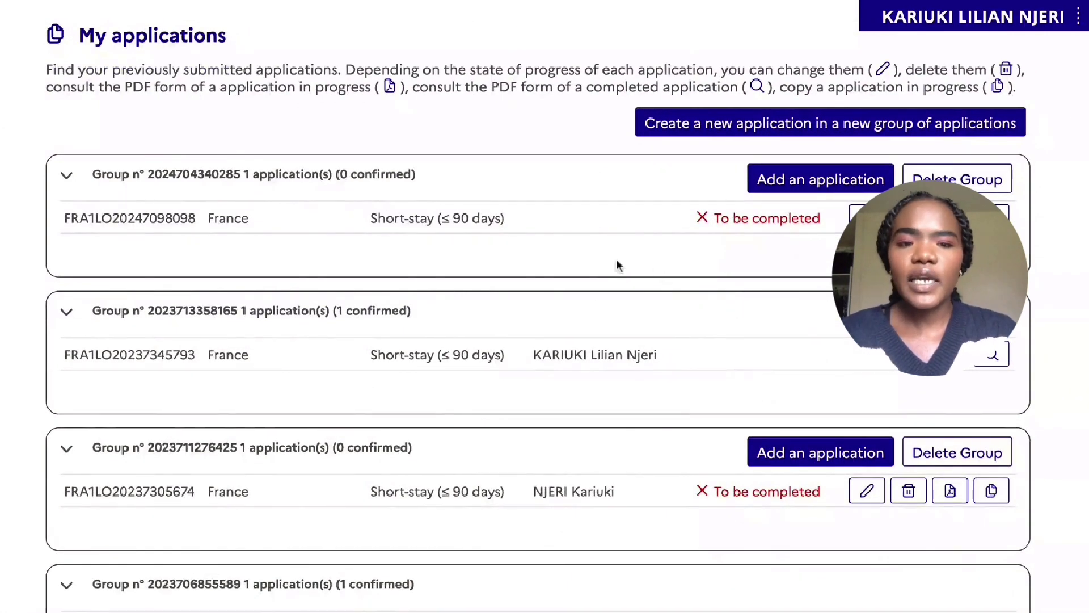
{"action": "left_click", "coordinate": [716, 126]}
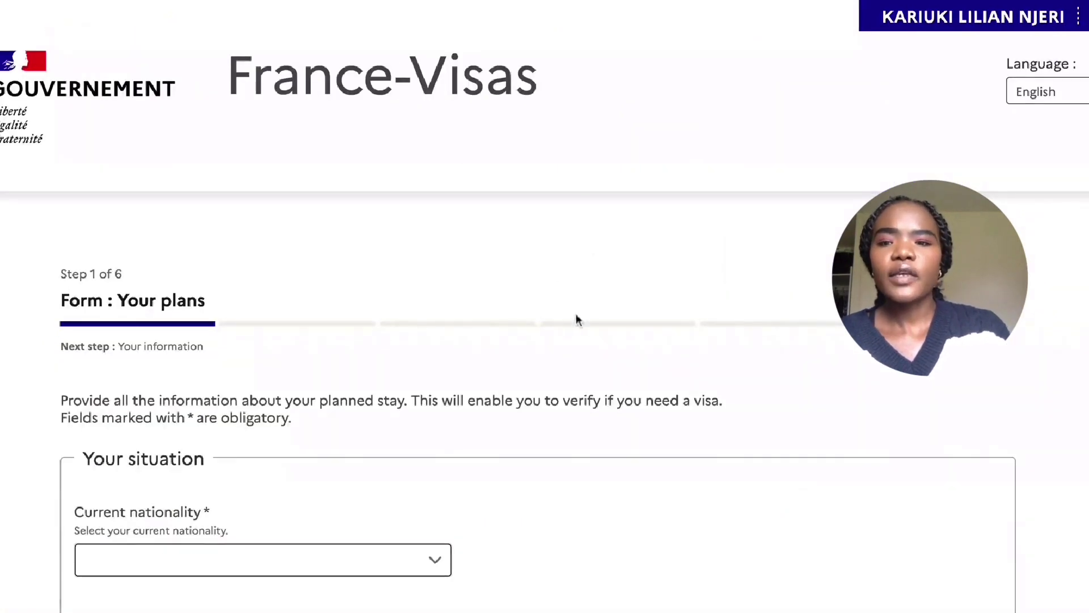
{"action": "scroll", "coordinate": [695, 349], "scroll_direction": "down", "scroll_amount": 12}
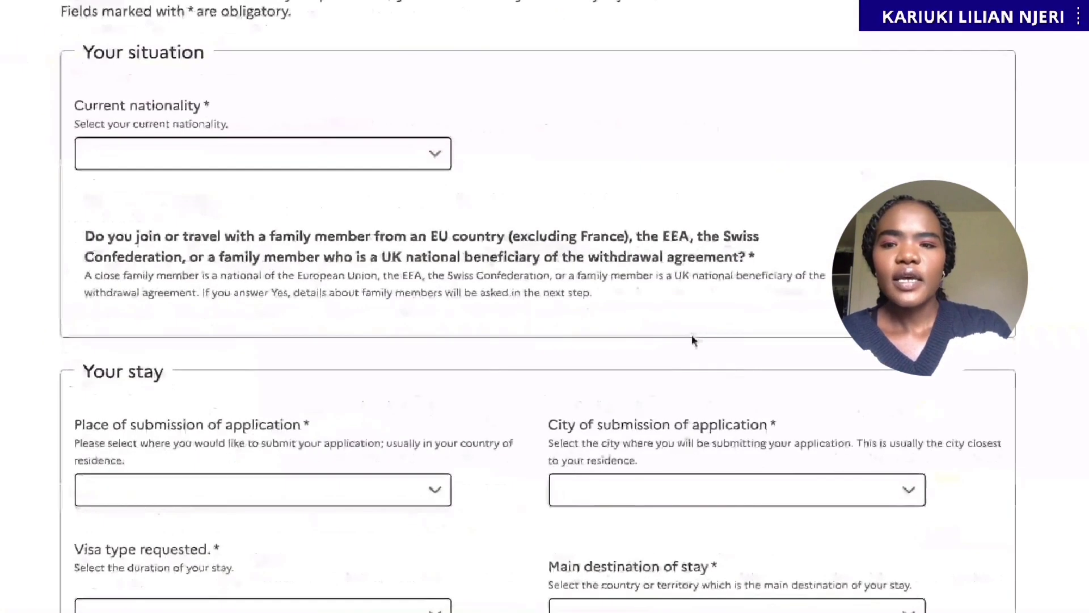
{"action": "scroll", "coordinate": [684, 336], "scroll_direction": "down", "scroll_amount": 5}
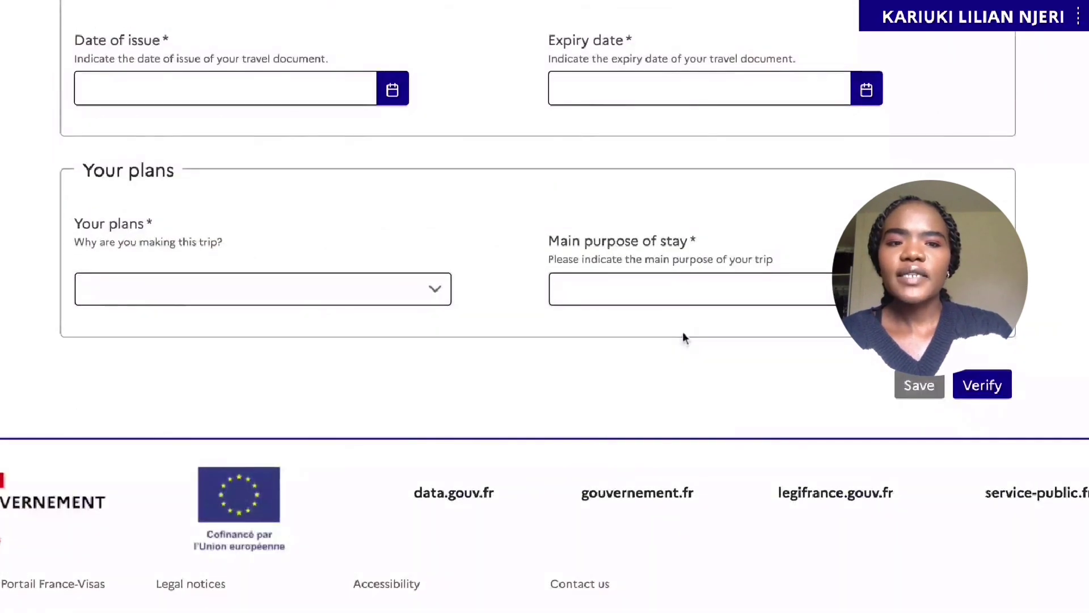
{"action": "scroll", "coordinate": [682, 333], "scroll_direction": "up", "scroll_amount": 15}
{"action": "scroll", "coordinate": [682, 334], "scroll_direction": "up", "scroll_amount": 1}
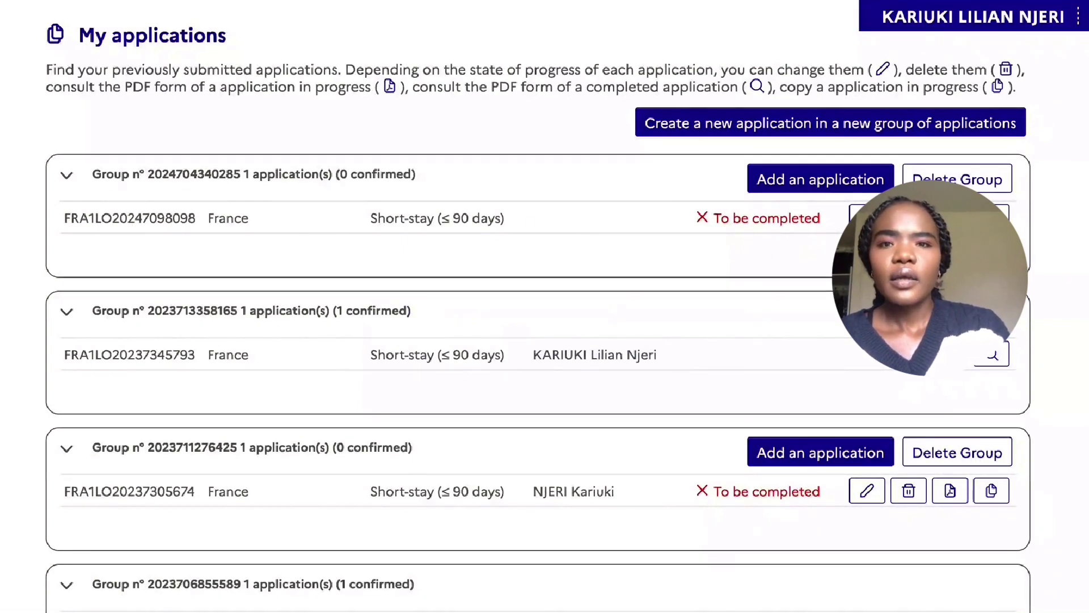
Switch to the draft Schengen visa application PDF and examine page 1, from the surname field to the family member's personal data.
{"action": "left_click", "coordinate": [342, 2]}
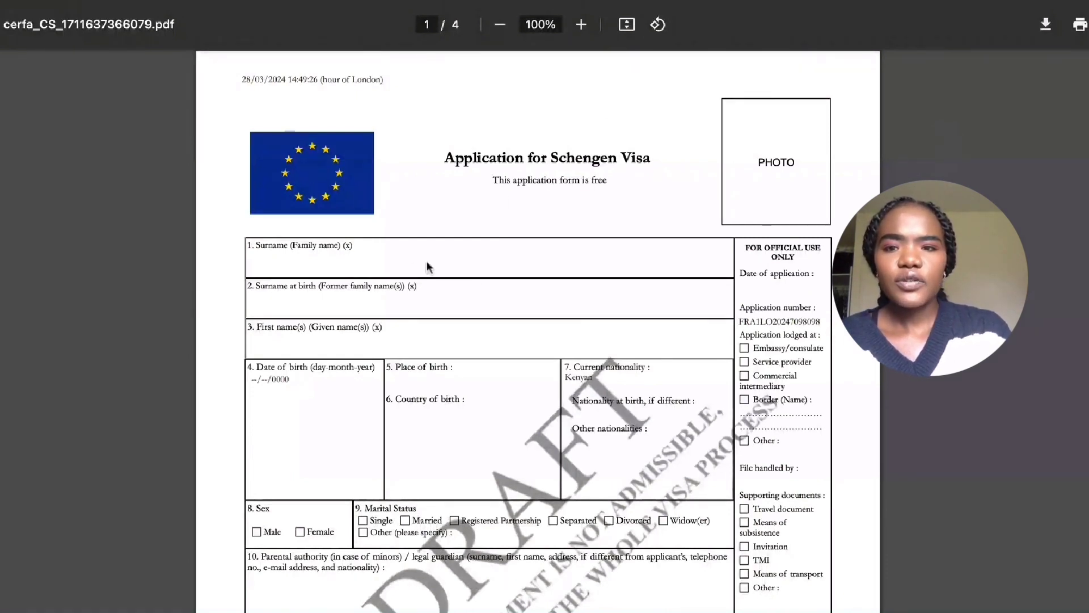
{"action": "scroll", "coordinate": [612, 284], "scroll_direction": "down", "scroll_amount": 3}
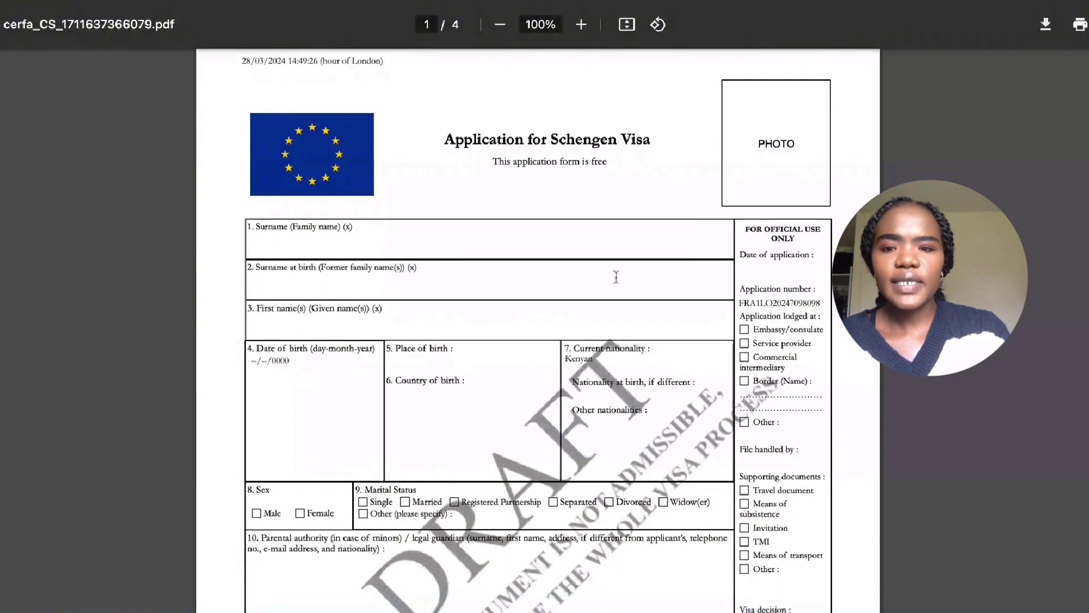
{"action": "scroll", "coordinate": [605, 292], "scroll_direction": "up", "scroll_amount": 3}
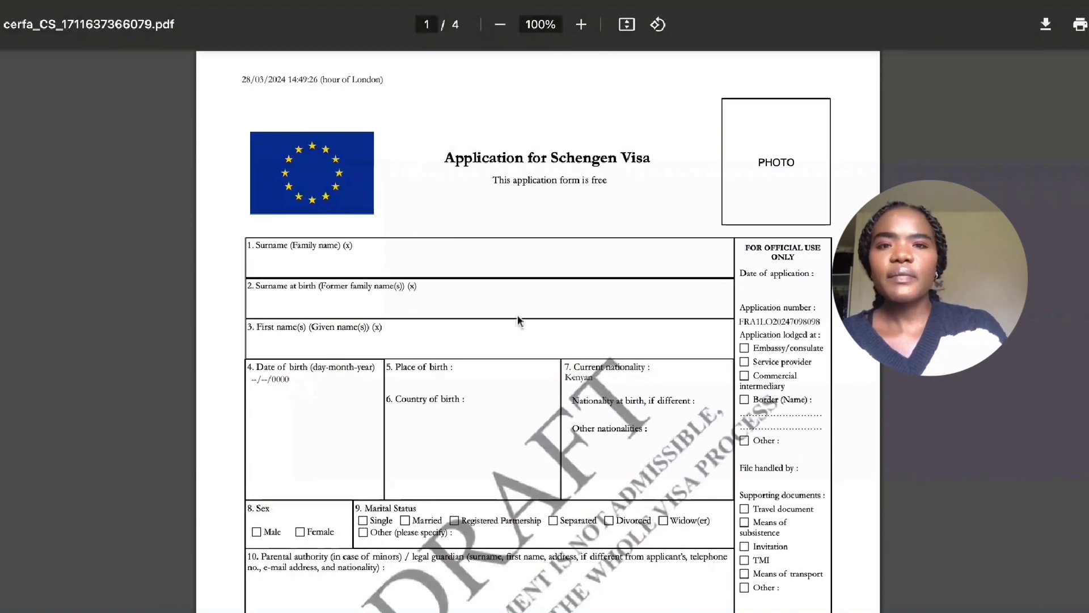
{"action": "scroll", "coordinate": [353, 256], "scroll_direction": "down", "scroll_amount": 1}
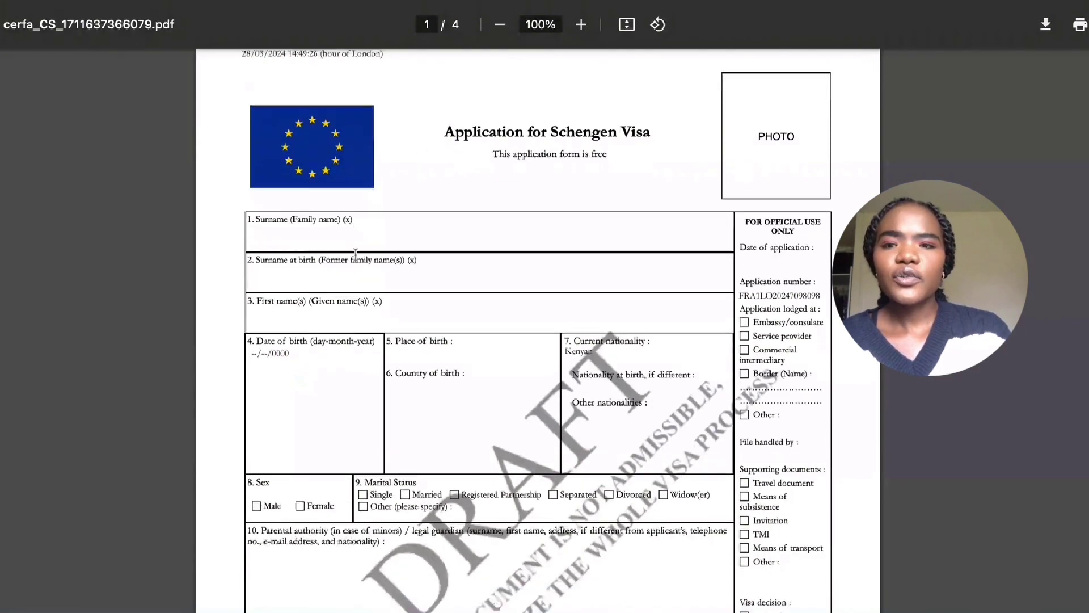
{"action": "scroll", "coordinate": [358, 256], "scroll_direction": "down", "scroll_amount": 1}
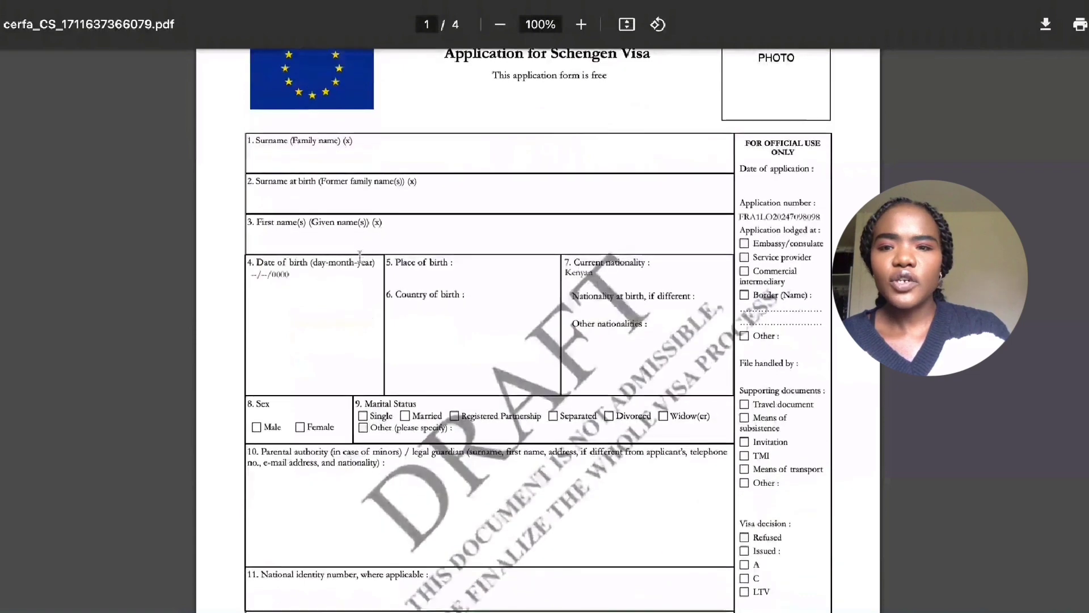
{"action": "scroll", "coordinate": [421, 311], "scroll_direction": "down", "scroll_amount": 1}
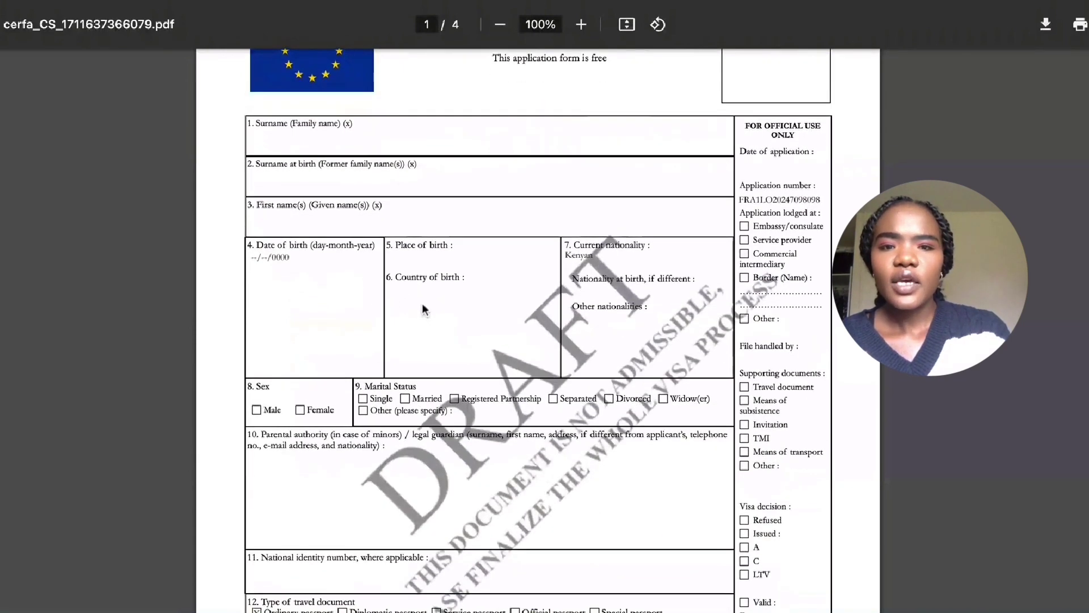
{"action": "scroll", "coordinate": [424, 310], "scroll_direction": "down", "scroll_amount": 1}
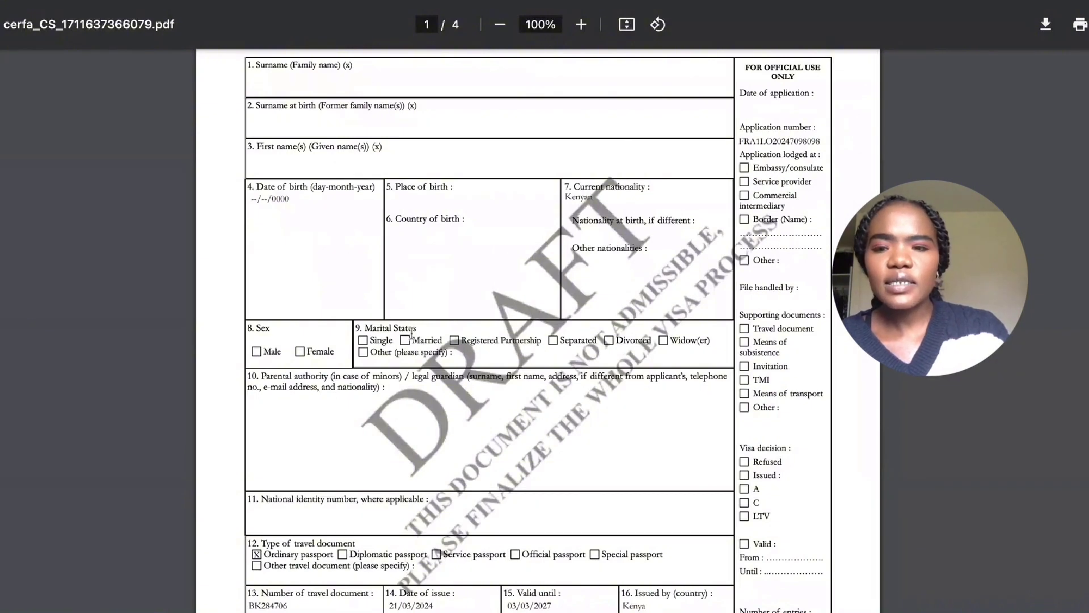
{"action": "scroll", "coordinate": [412, 332], "scroll_direction": "down", "scroll_amount": 1}
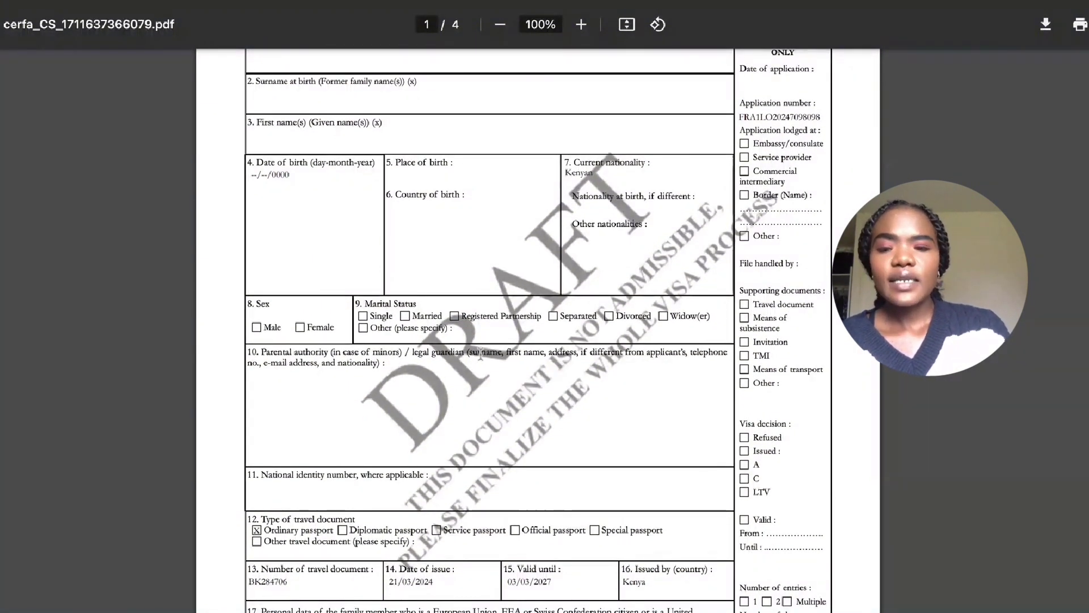
{"action": "scroll", "coordinate": [531, 393], "scroll_direction": "down", "scroll_amount": 5}
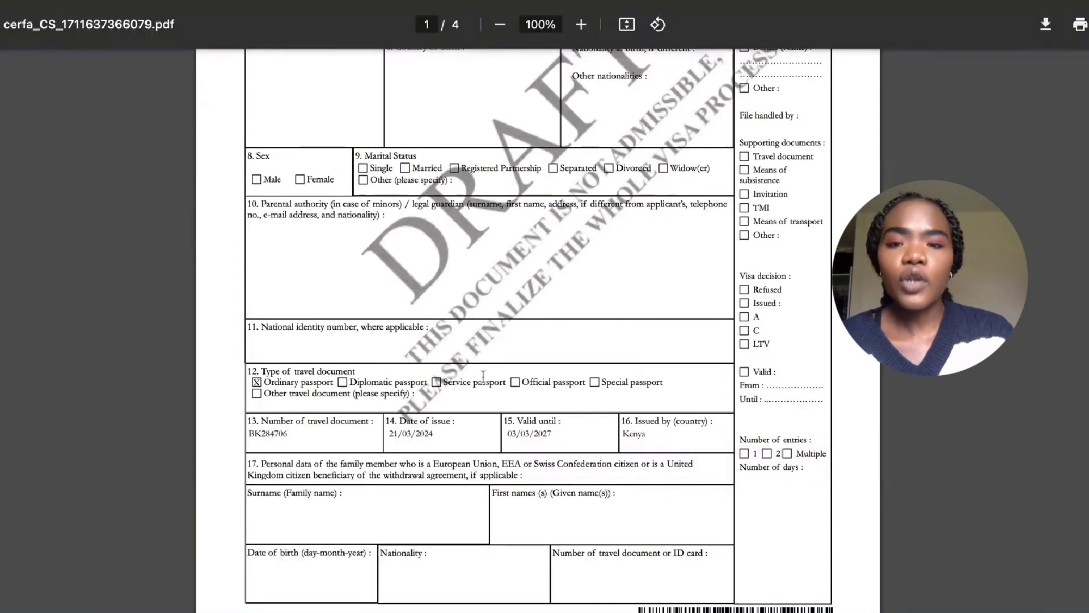
{"action": "scroll", "coordinate": [402, 407], "scroll_direction": "down", "scroll_amount": 2}
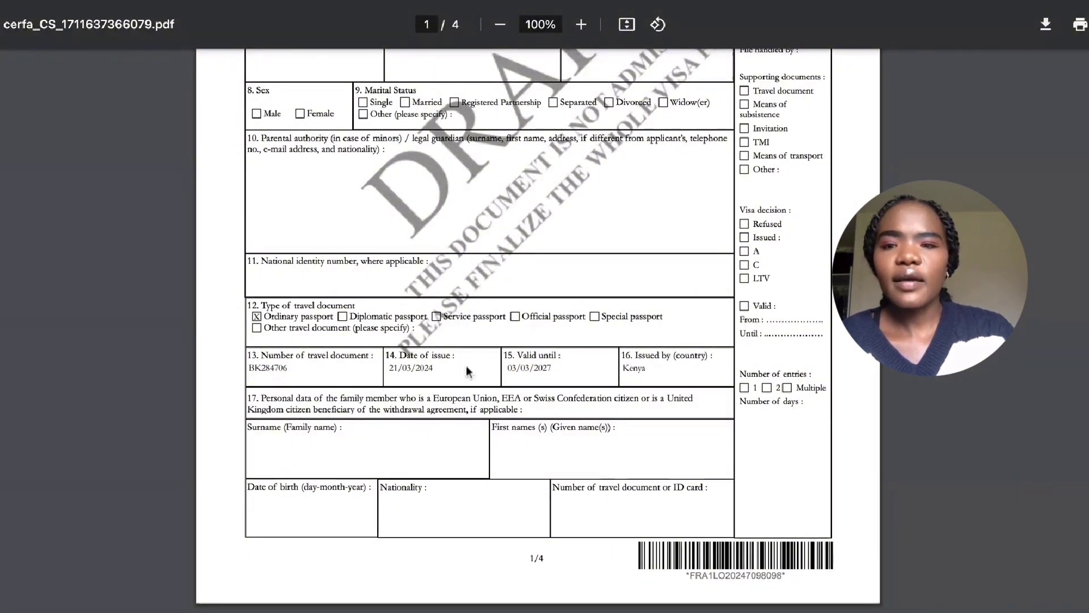
{"action": "scroll", "coordinate": [291, 322], "scroll_direction": "down", "scroll_amount": 1}
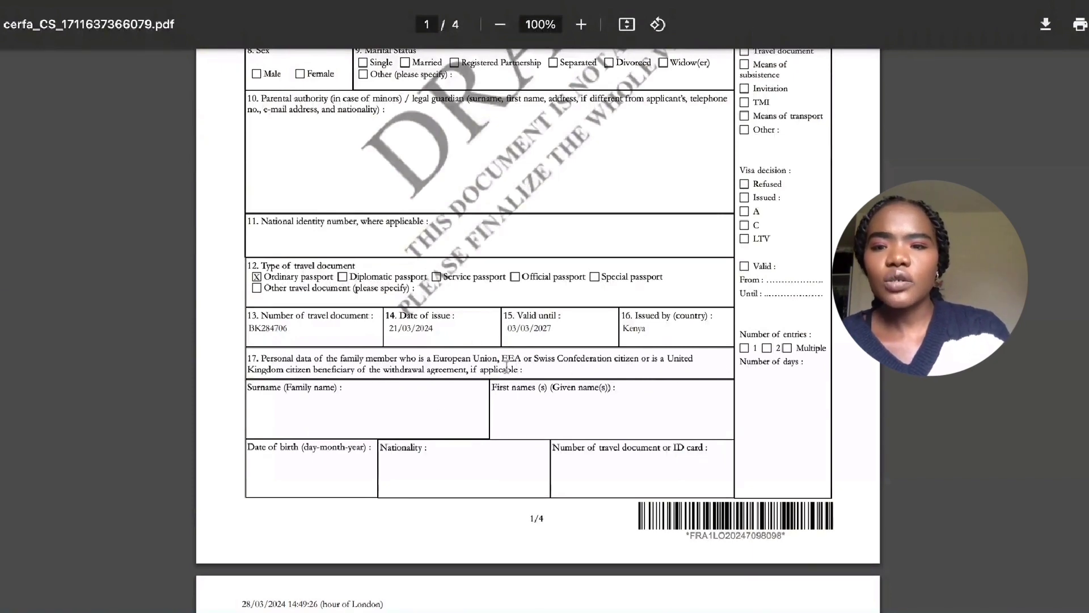
{"action": "scroll", "coordinate": [507, 366], "scroll_direction": "down", "scroll_amount": 3}
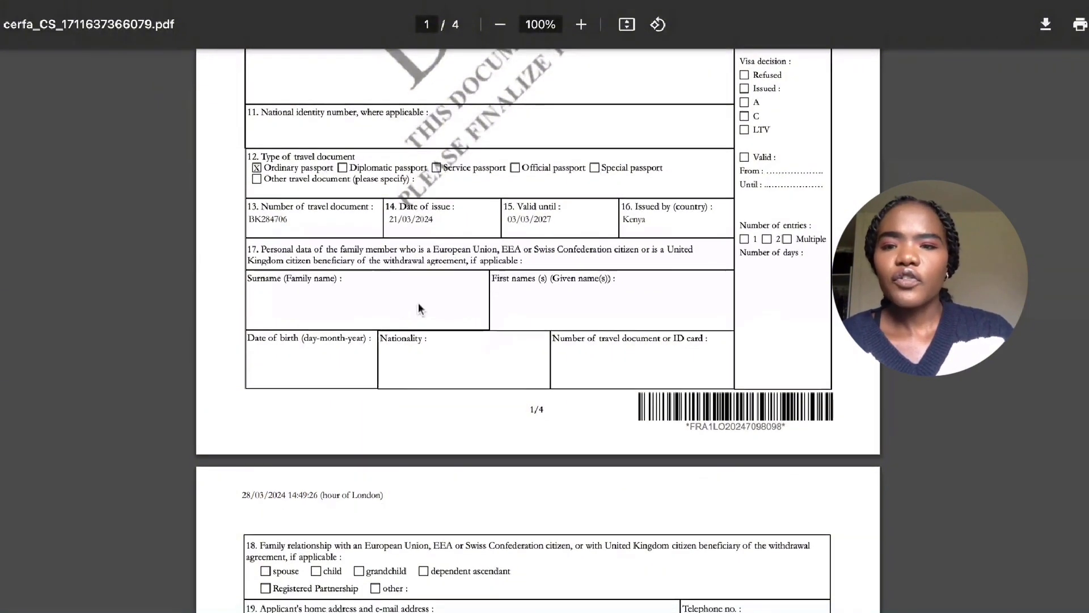
{"action": "scroll", "coordinate": [418, 307], "scroll_direction": "down", "scroll_amount": 3}
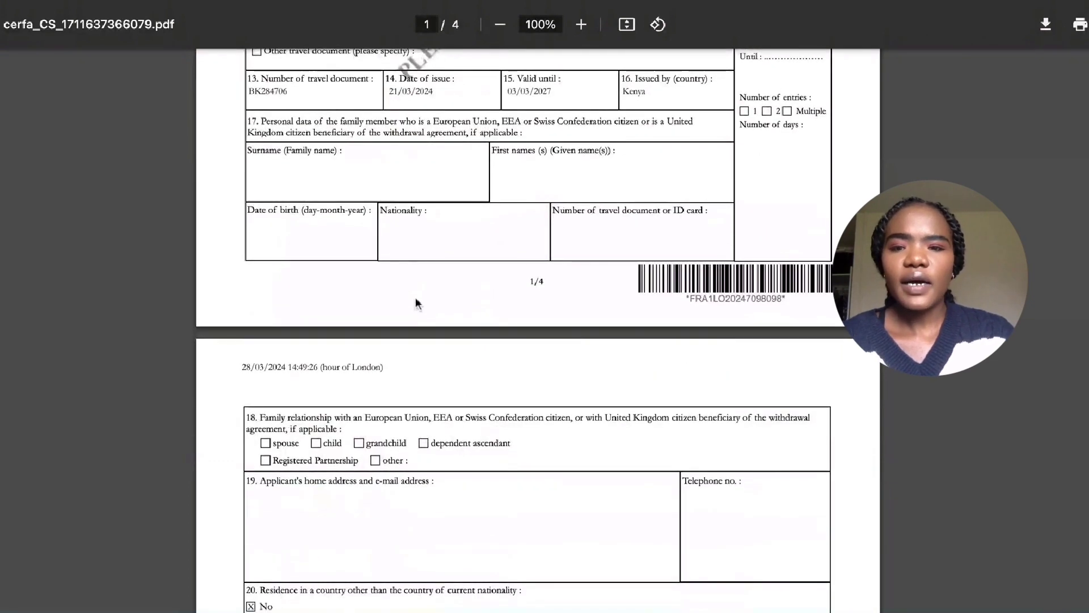
Examine page 2 of the draft form, from the family relationship in field 18 to the inviting person or accommodation in field 30.
{"action": "scroll", "coordinate": [420, 301], "scroll_direction": "down", "scroll_amount": 1}
{"action": "scroll", "coordinate": [426, 306], "scroll_direction": "down", "scroll_amount": 4}
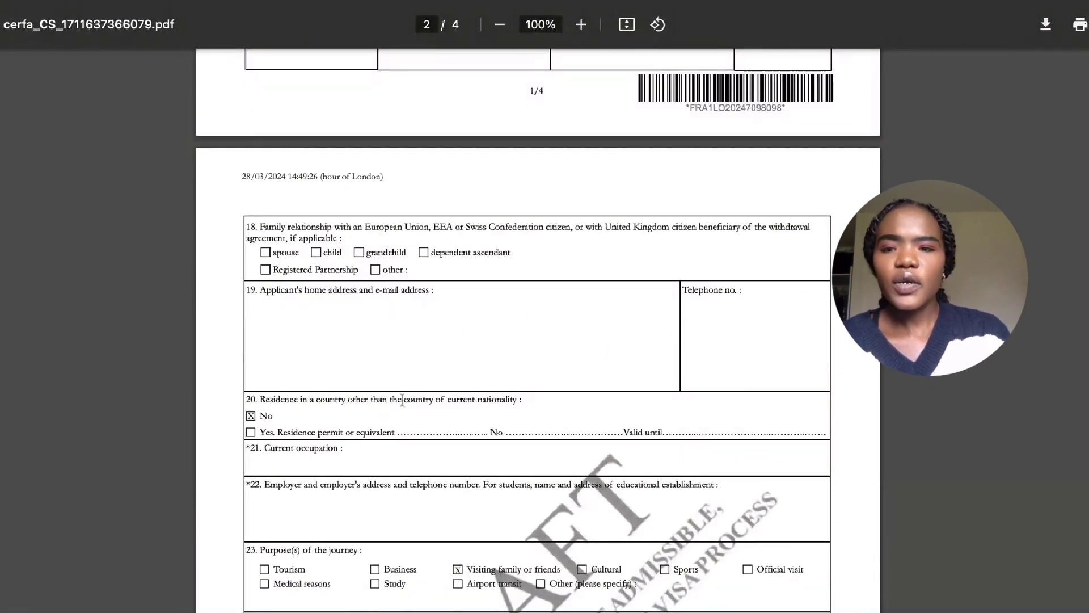
{"action": "scroll", "coordinate": [368, 397], "scroll_direction": "down", "scroll_amount": 3}
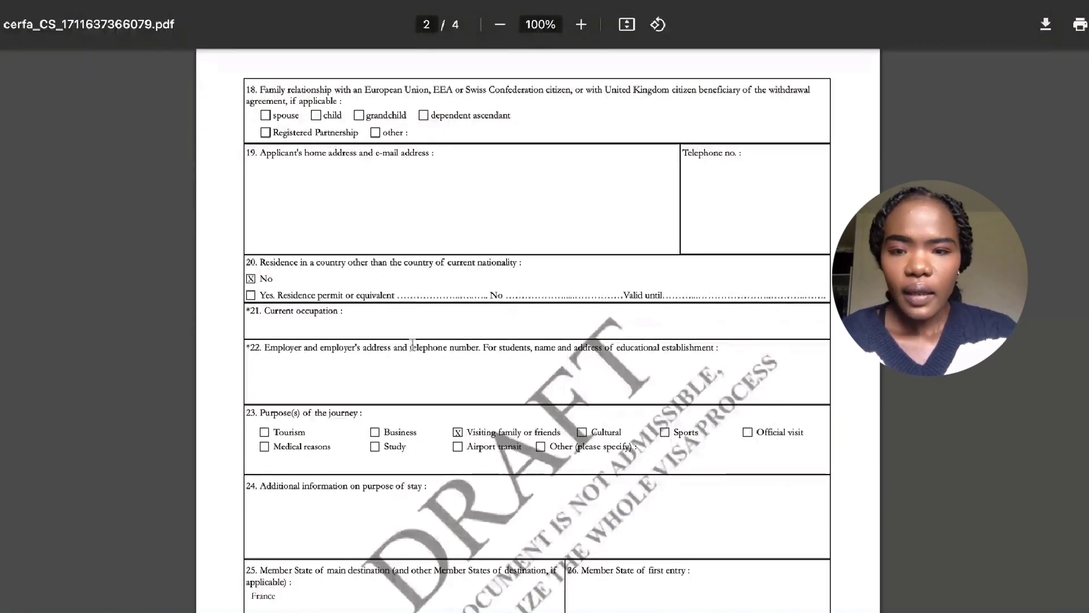
{"action": "scroll", "coordinate": [411, 347], "scroll_direction": "down", "scroll_amount": 1}
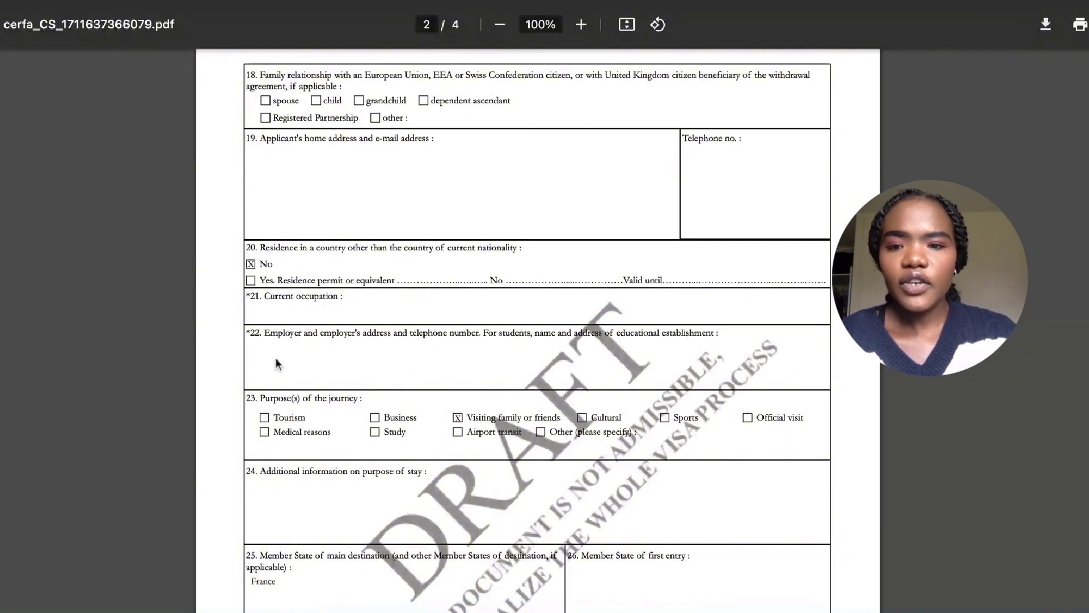
{"action": "scroll", "coordinate": [404, 390], "scroll_direction": "down", "scroll_amount": 2}
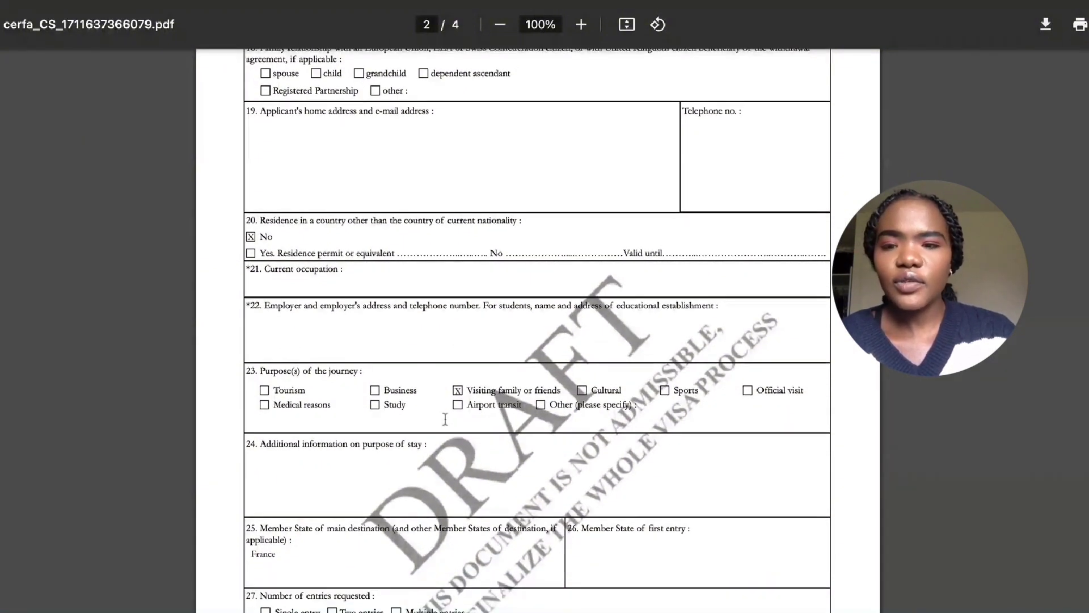
{"action": "scroll", "coordinate": [445, 419], "scroll_direction": "down", "scroll_amount": 3}
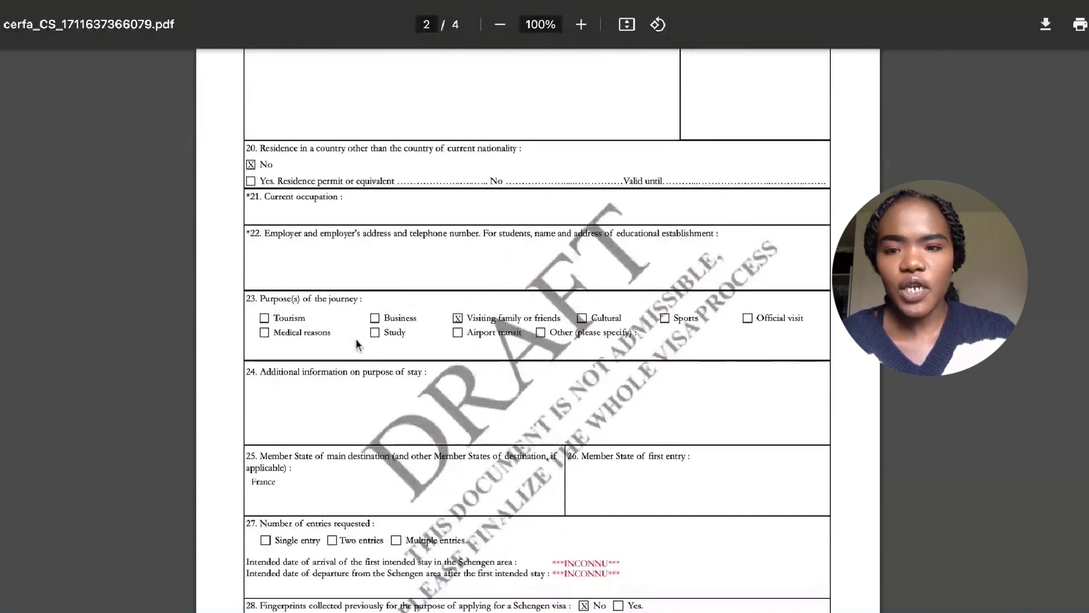
{"action": "scroll", "coordinate": [357, 344], "scroll_direction": "down", "scroll_amount": 5}
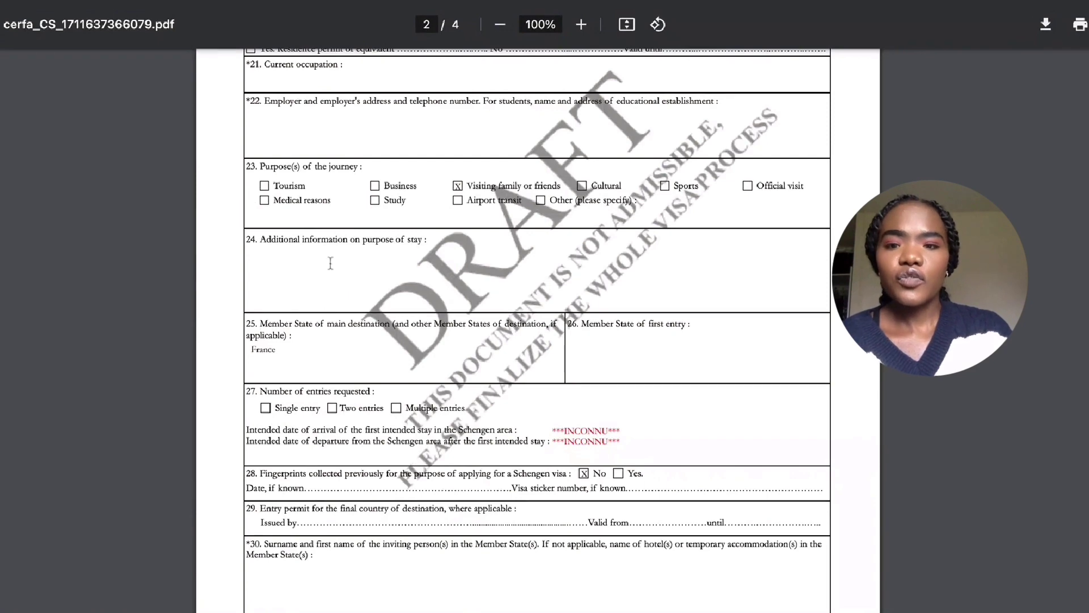
{"action": "scroll", "coordinate": [352, 392], "scroll_direction": "down", "scroll_amount": 1}
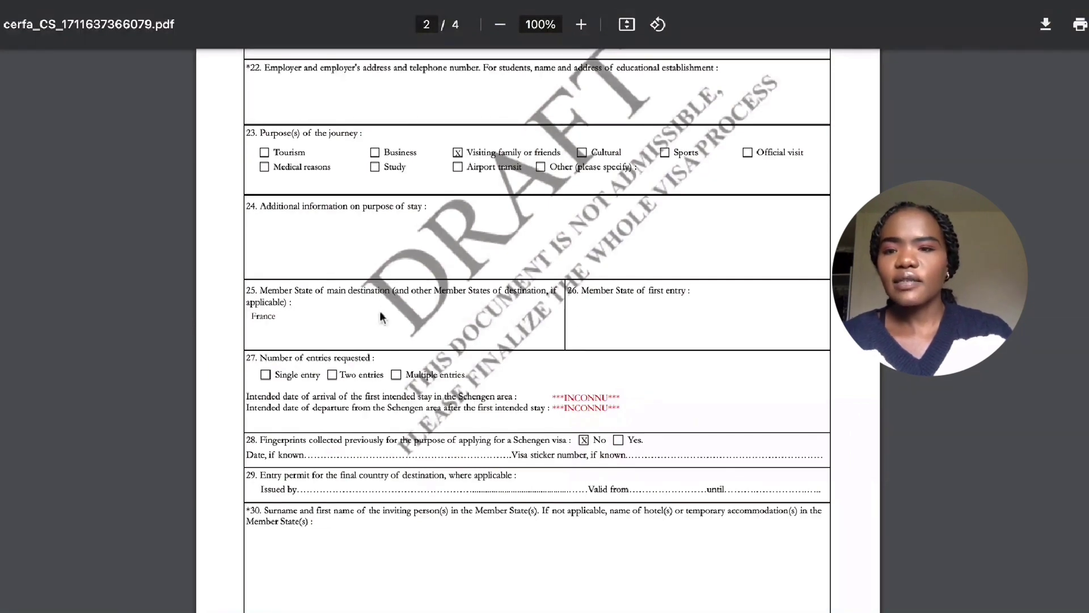
{"action": "scroll", "coordinate": [501, 384], "scroll_direction": "down", "scroll_amount": 2}
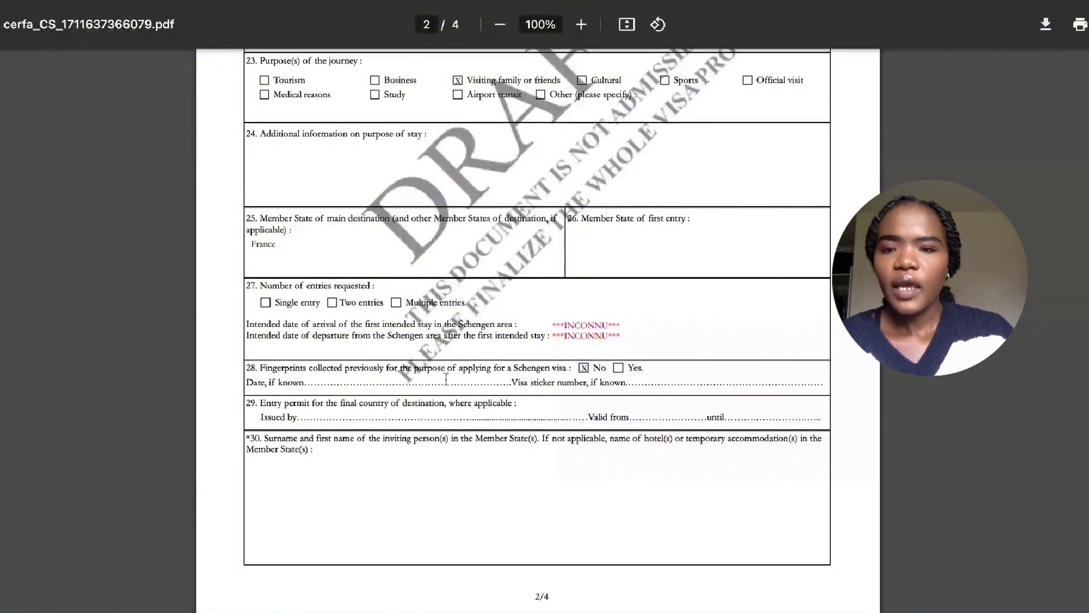
{"action": "scroll", "coordinate": [444, 378], "scroll_direction": "down", "scroll_amount": 2}
{"action": "scroll", "coordinate": [444, 376], "scroll_direction": "down", "scroll_amount": 1}
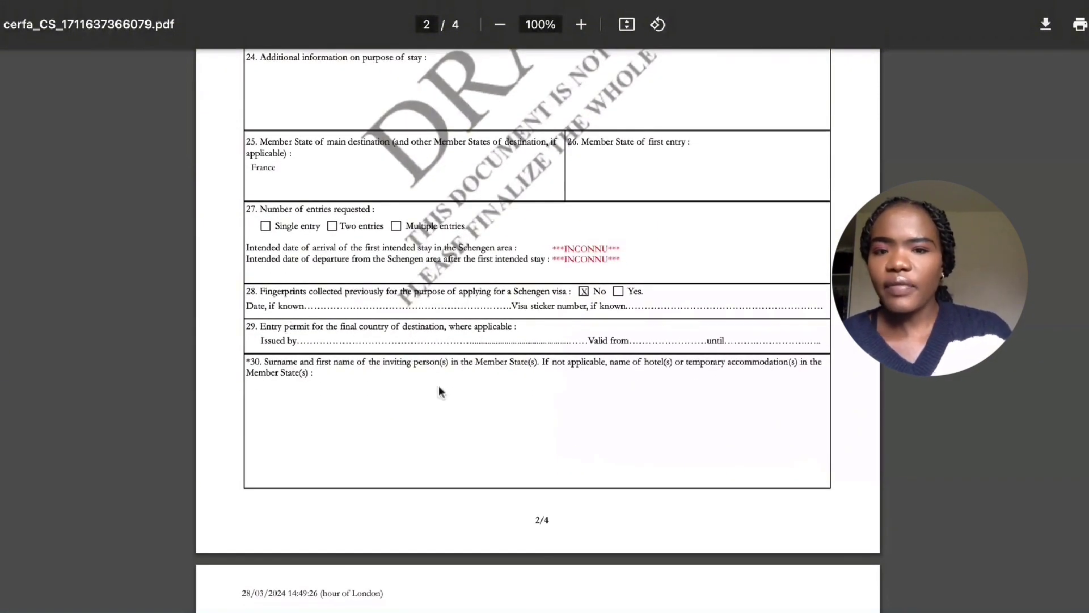
Examine pages 3 and 4 of the draft form, from the inviting person's address and travel cost coverage to the declarations and signature.
{"action": "scroll", "coordinate": [380, 366], "scroll_direction": "down", "scroll_amount": 10}
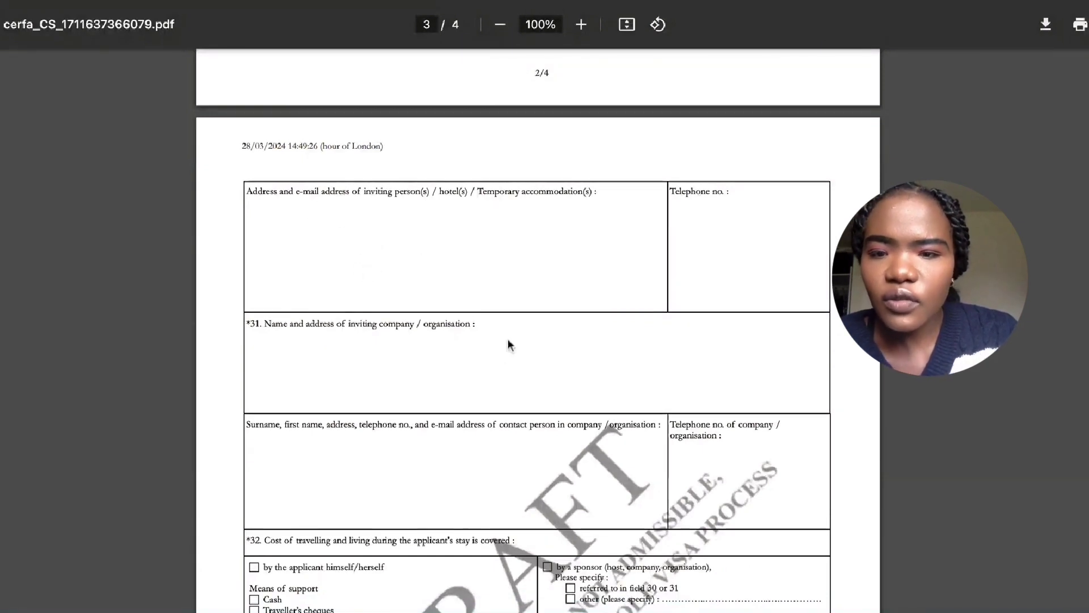
{"action": "scroll", "coordinate": [408, 339], "scroll_direction": "down", "scroll_amount": 3}
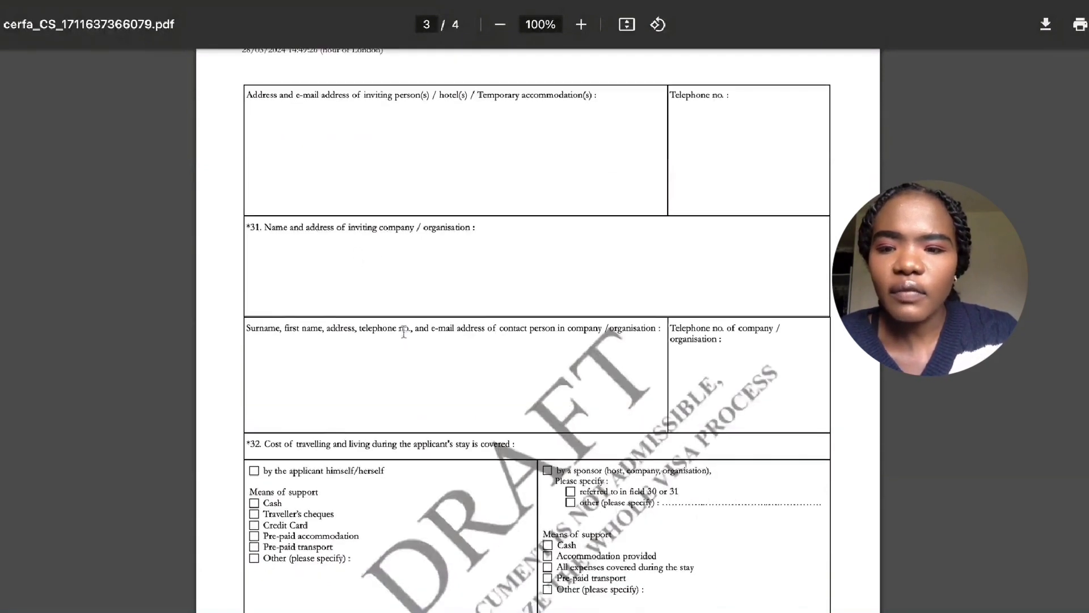
{"action": "scroll", "coordinate": [411, 336], "scroll_direction": "down", "scroll_amount": 3}
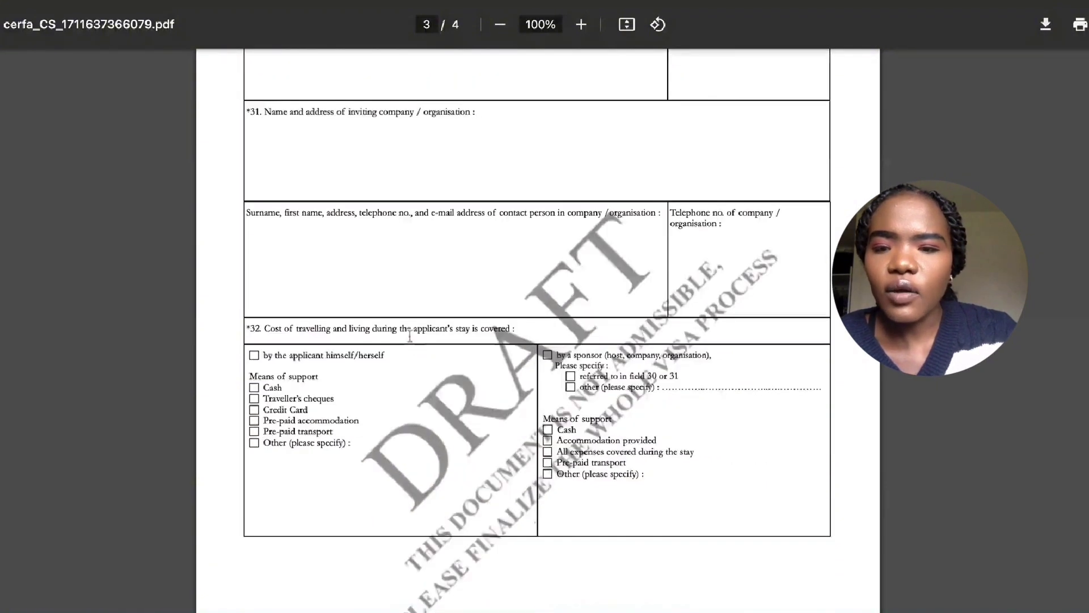
{"action": "scroll", "coordinate": [341, 347], "scroll_direction": "down", "scroll_amount": 2}
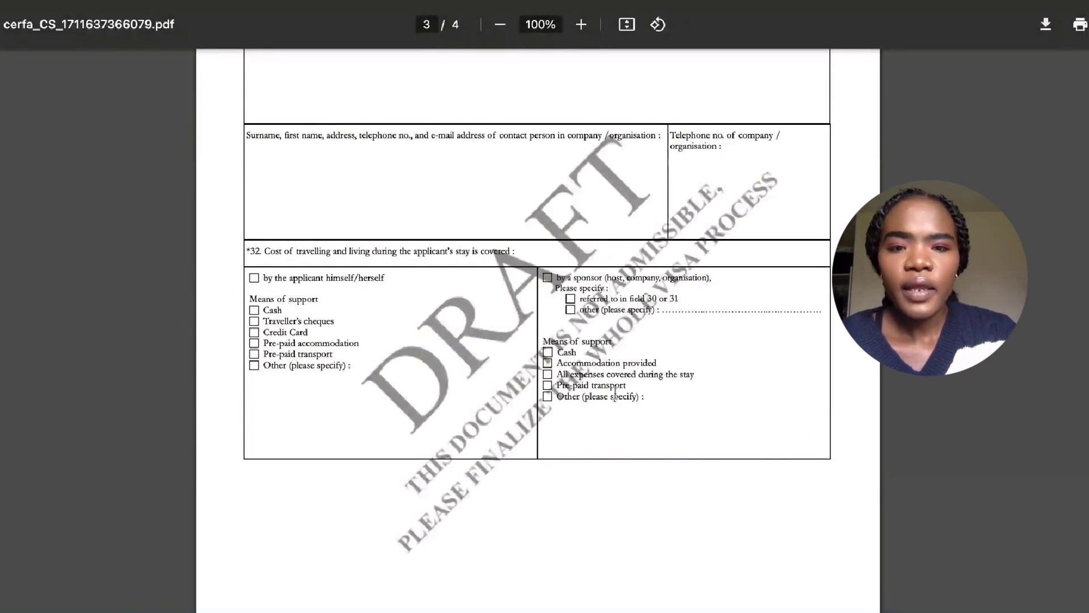
{"action": "scroll", "coordinate": [620, 401], "scroll_direction": "down", "scroll_amount": 2}
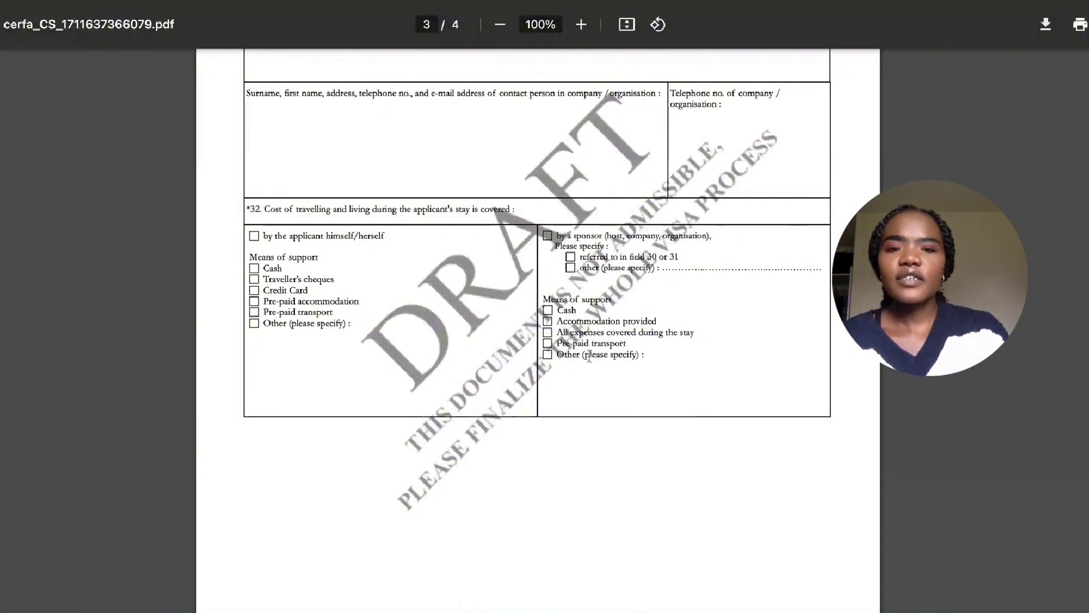
{"action": "scroll", "coordinate": [576, 390], "scroll_direction": "down", "scroll_amount": 15}
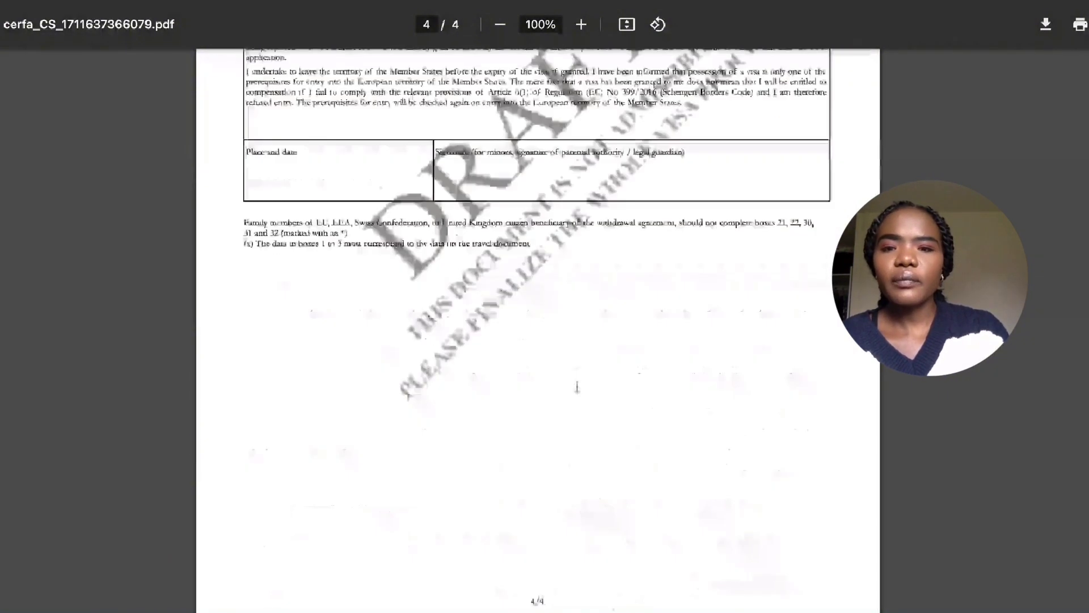
{"action": "scroll", "coordinate": [495, 322], "scroll_direction": "up", "scroll_amount": 15}
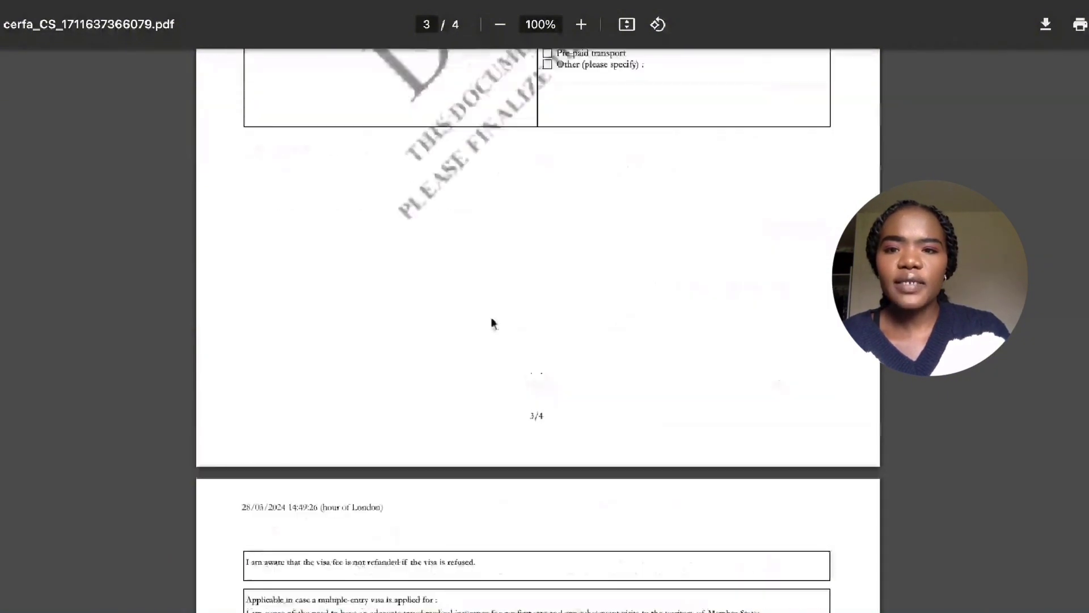
{"action": "scroll", "coordinate": [492, 322], "scroll_direction": "down", "scroll_amount": 10}
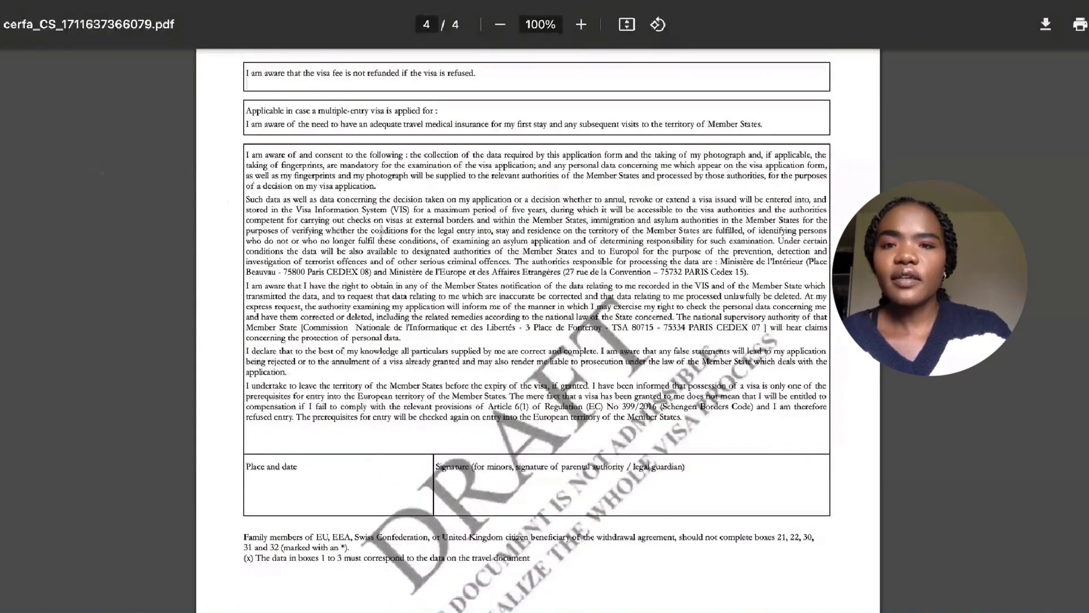
{"action": "scroll", "coordinate": [459, 310], "scroll_direction": "down", "scroll_amount": 5}
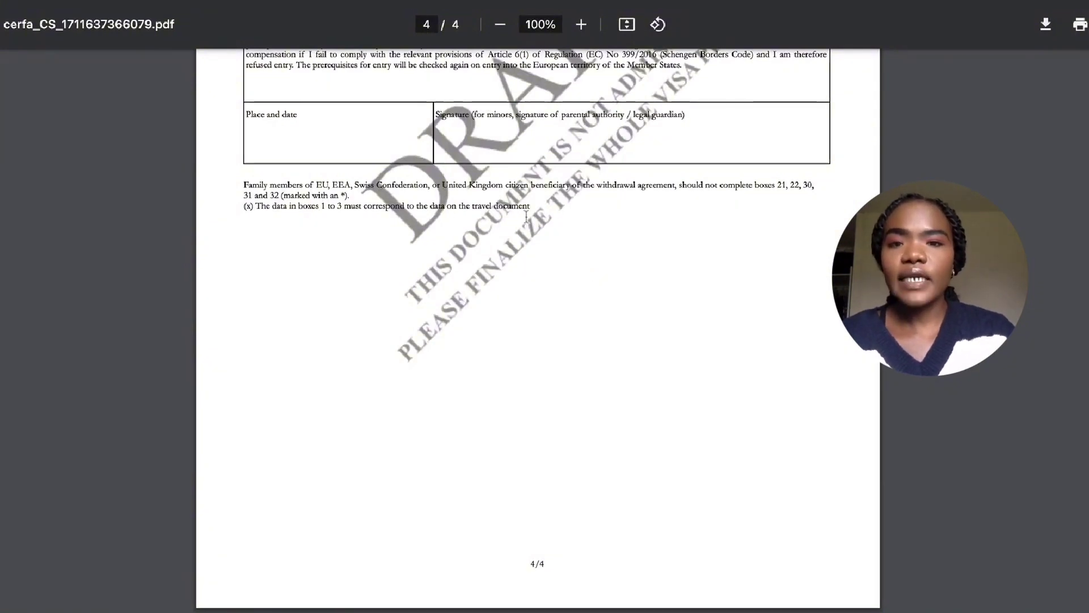
{"action": "scroll", "coordinate": [520, 218], "scroll_direction": "up", "scroll_amount": 10}
{"action": "scroll", "coordinate": [527, 212], "scroll_direction": "down", "scroll_amount": 4}
{"action": "scroll", "coordinate": [538, 291], "scroll_direction": "down", "scroll_amount": 5}
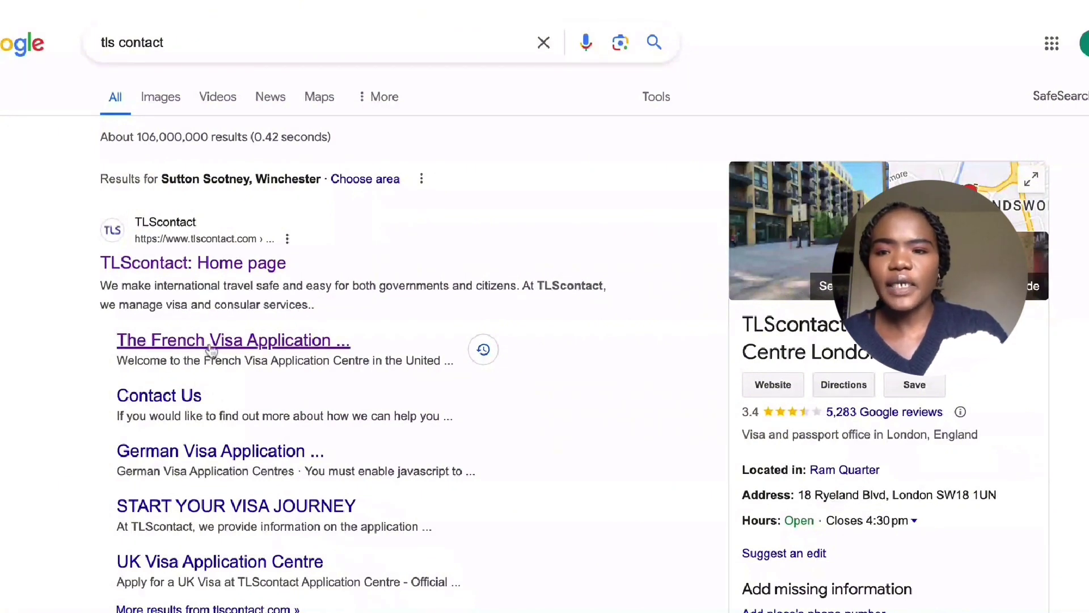
Open TLScontact's French Visa Application Centre page from the "tls contact" search results and select the London centre.
{"action": "left_click", "coordinate": [160, 342]}
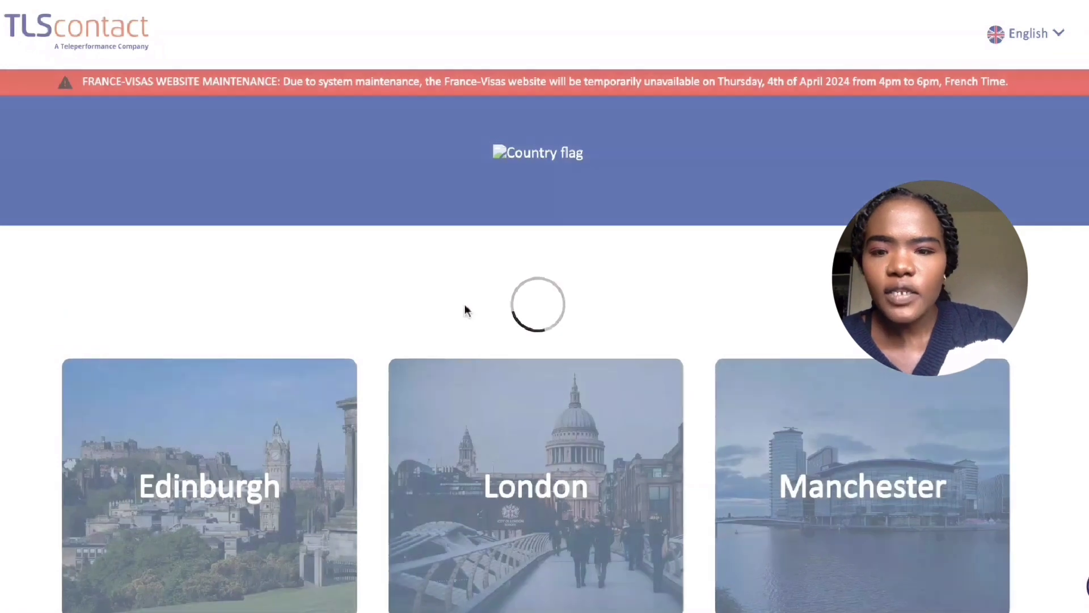
{"action": "scroll", "coordinate": [492, 259], "scroll_direction": "down", "scroll_amount": 1}
{"action": "scroll", "coordinate": [492, 260], "scroll_direction": "down", "scroll_amount": 5}
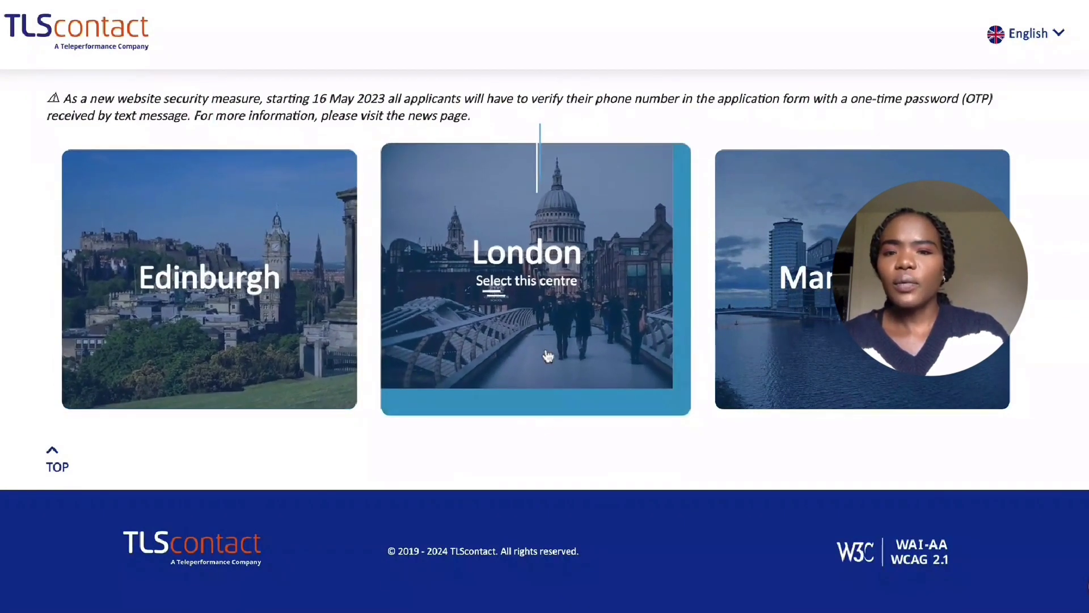
{"action": "left_click", "coordinate": [522, 262]}
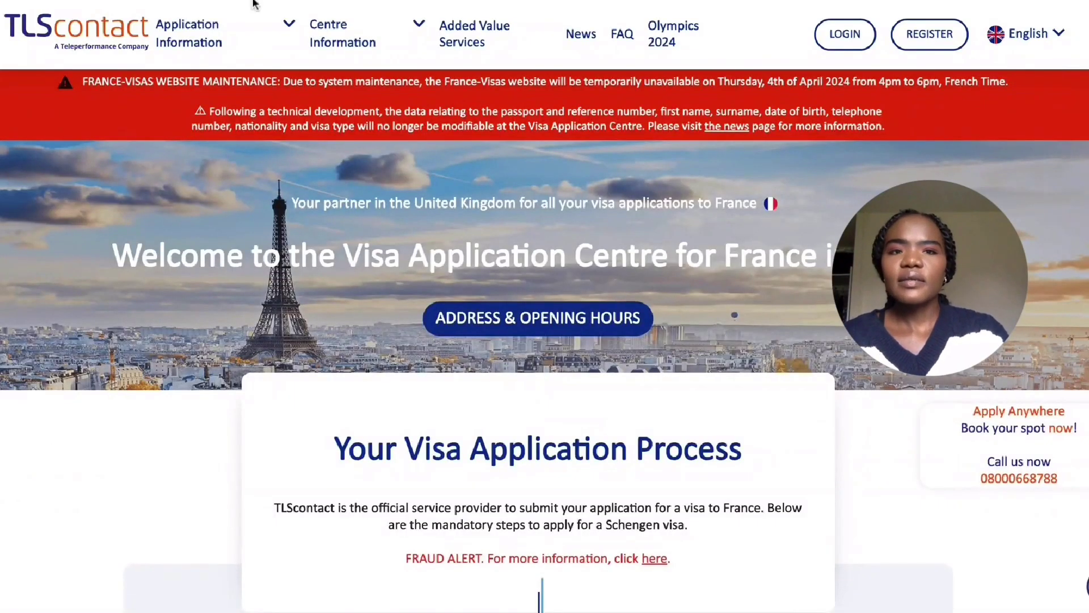
Review the London centre's visa application process and log in to the TLScontact account with the prefilled credentials.
{"action": "scroll", "coordinate": [481, 323], "scroll_direction": "down", "scroll_amount": 1}
{"action": "scroll", "coordinate": [481, 323], "scroll_direction": "down", "scroll_amount": 6}
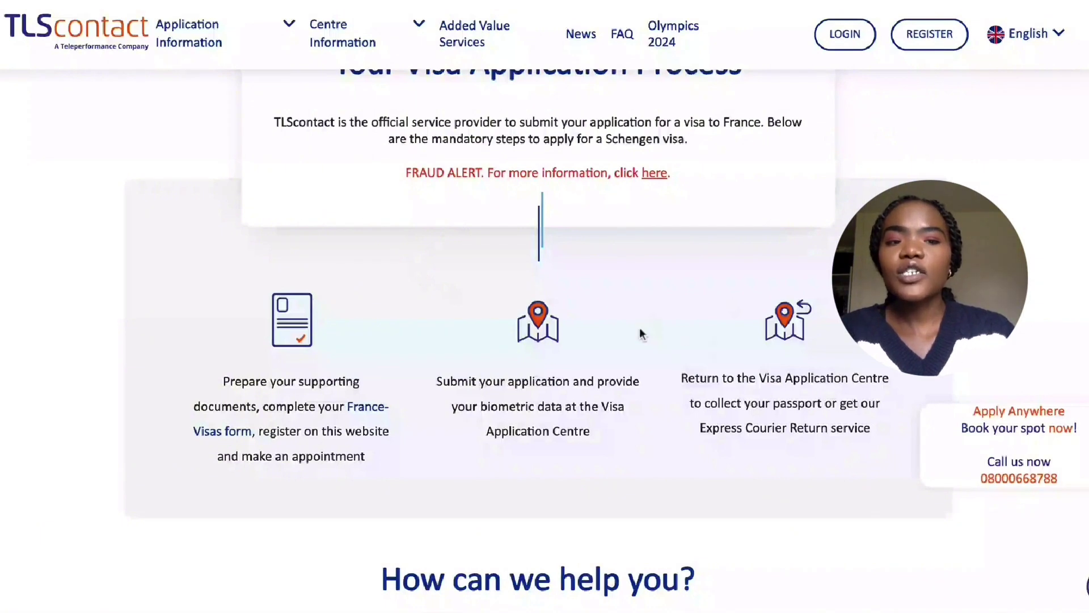
{"action": "scroll", "coordinate": [647, 338], "scroll_direction": "down", "scroll_amount": 5}
{"action": "scroll", "coordinate": [646, 336], "scroll_direction": "up", "scroll_amount": 10}
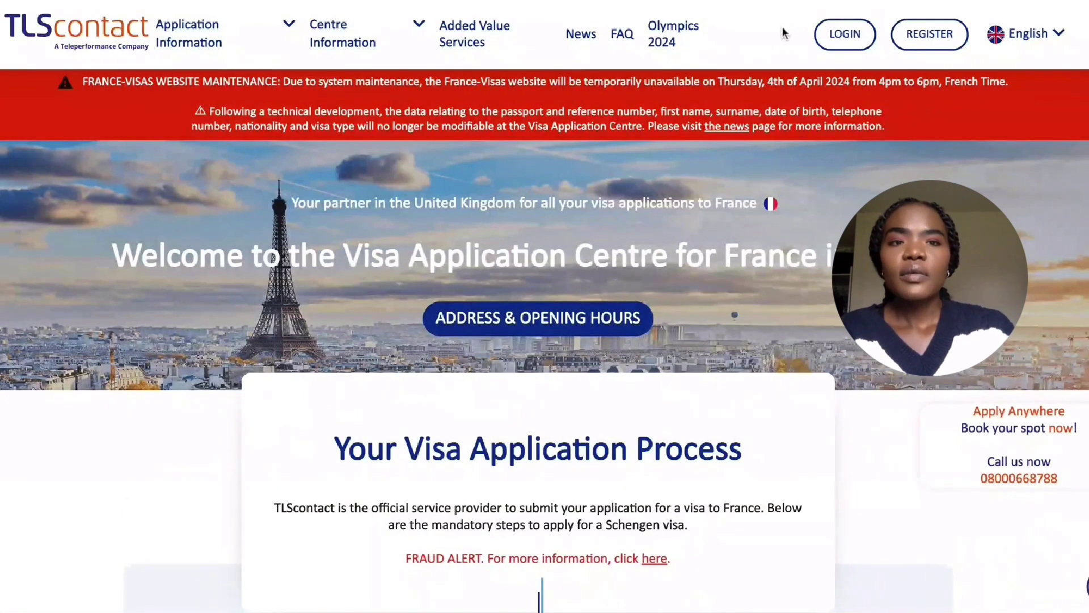
{"action": "left_click", "coordinate": [839, 41]}
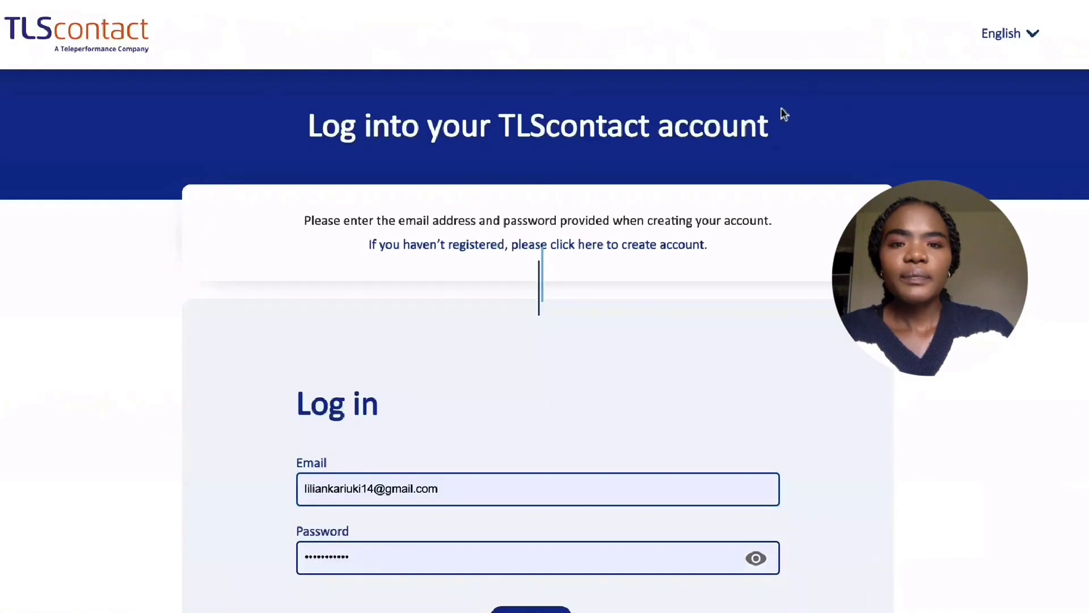
{"action": "scroll", "coordinate": [647, 210], "scroll_direction": "down", "scroll_amount": 3}
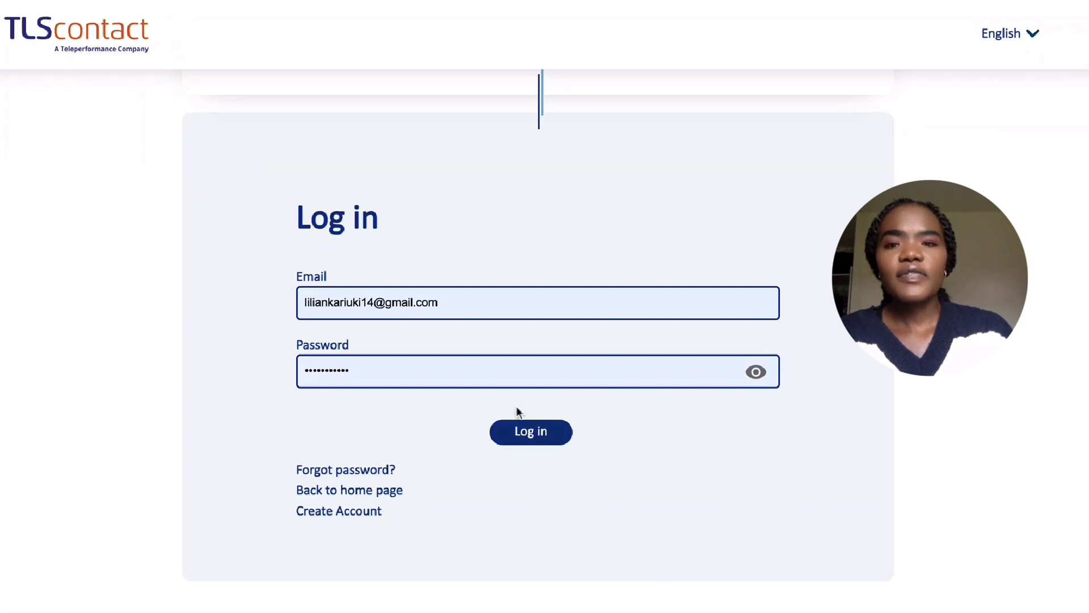
{"action": "left_click", "coordinate": [546, 434]}
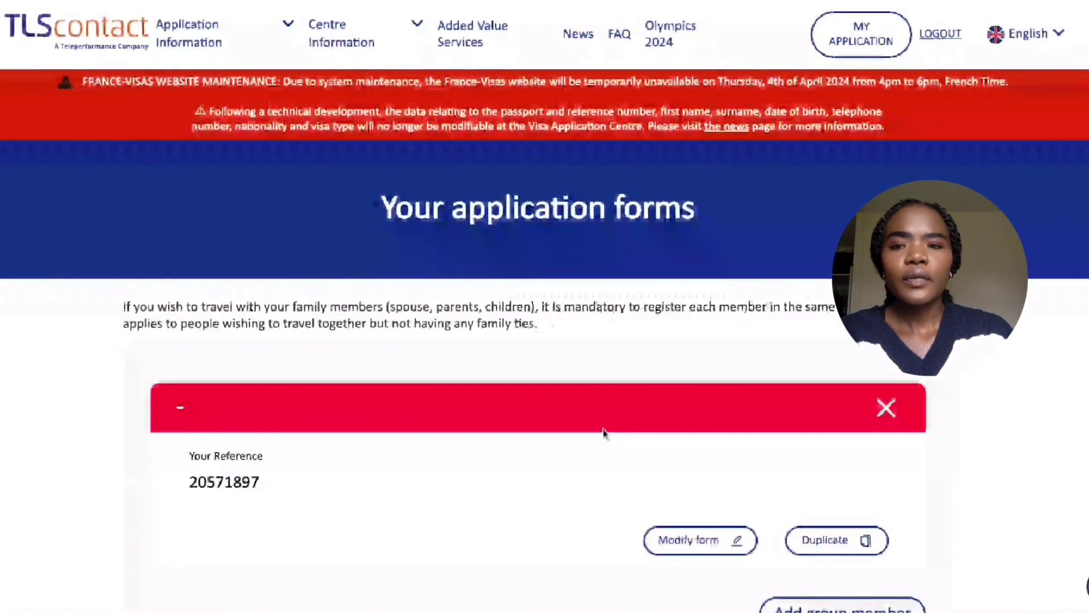
Check the options for the existing application form, including its delete confirmation, and dismiss the confirmation without deleting the application.
{"action": "scroll", "coordinate": [671, 476], "scroll_direction": "down", "scroll_amount": 3}
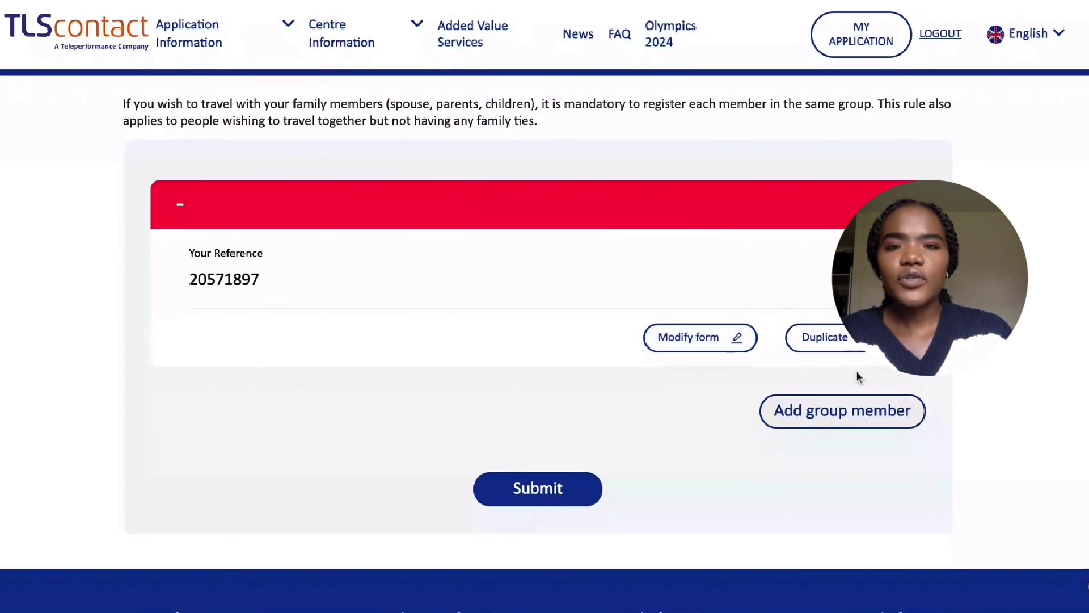
{"action": "scroll", "coordinate": [845, 366], "scroll_direction": "up", "scroll_amount": 4}
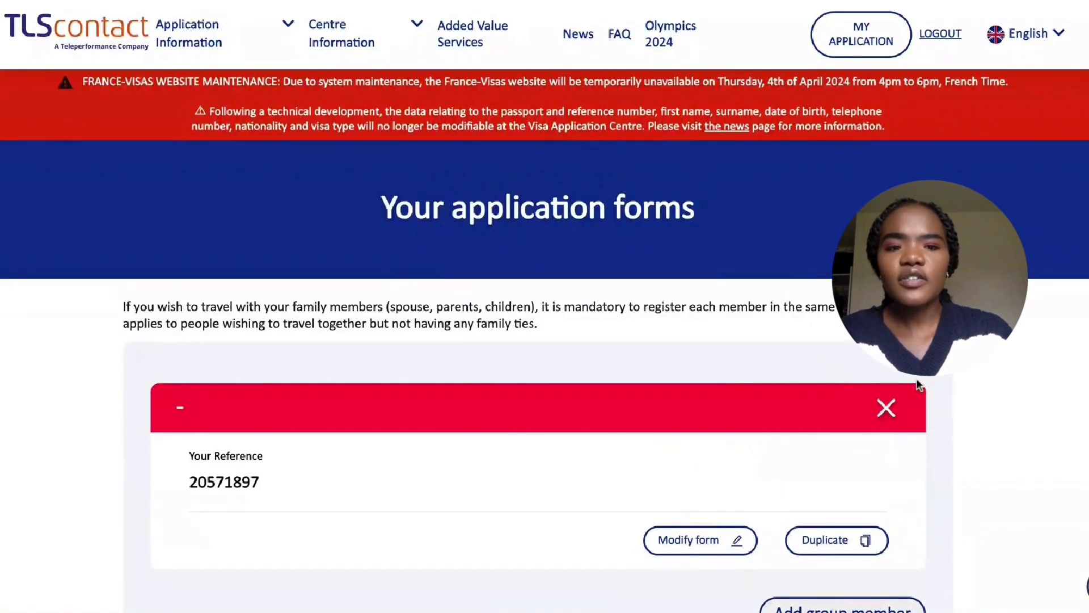
{"action": "left_click", "coordinate": [885, 408]}
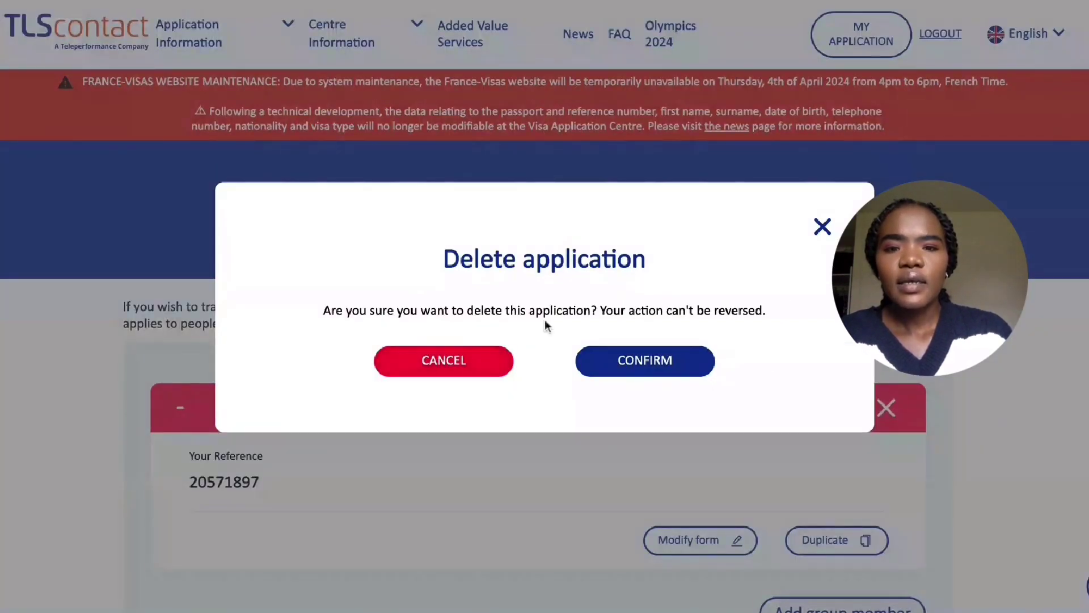
{"action": "left_click", "coordinate": [823, 227]}
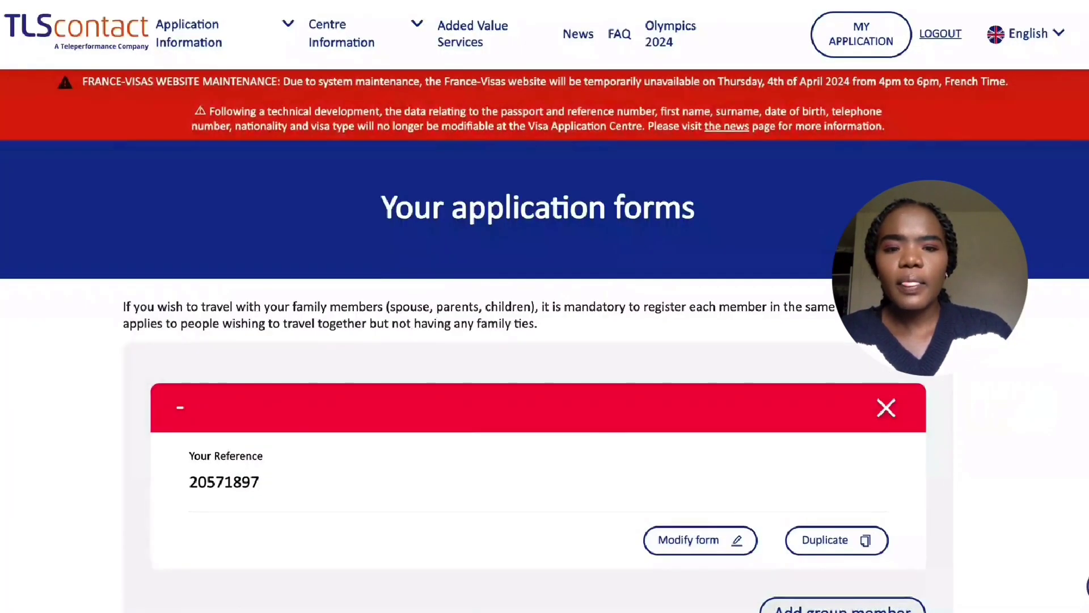
Start a new application form for an additional group member from the application forms page.
{"action": "scroll", "coordinate": [923, 444], "scroll_direction": "down", "scroll_amount": 2}
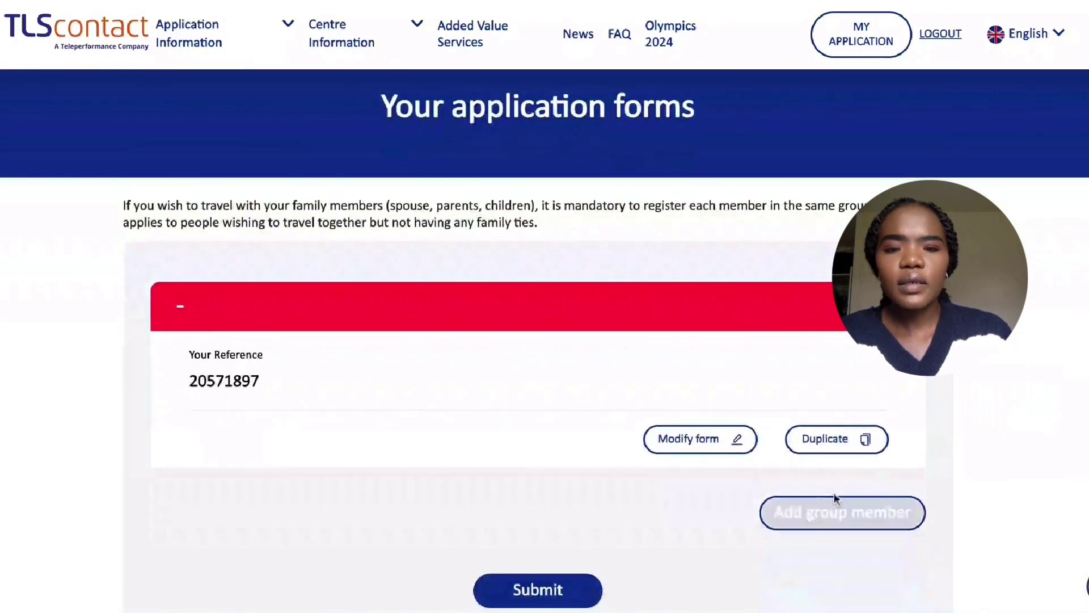
{"action": "scroll", "coordinate": [827, 488], "scroll_direction": "down", "scroll_amount": 2}
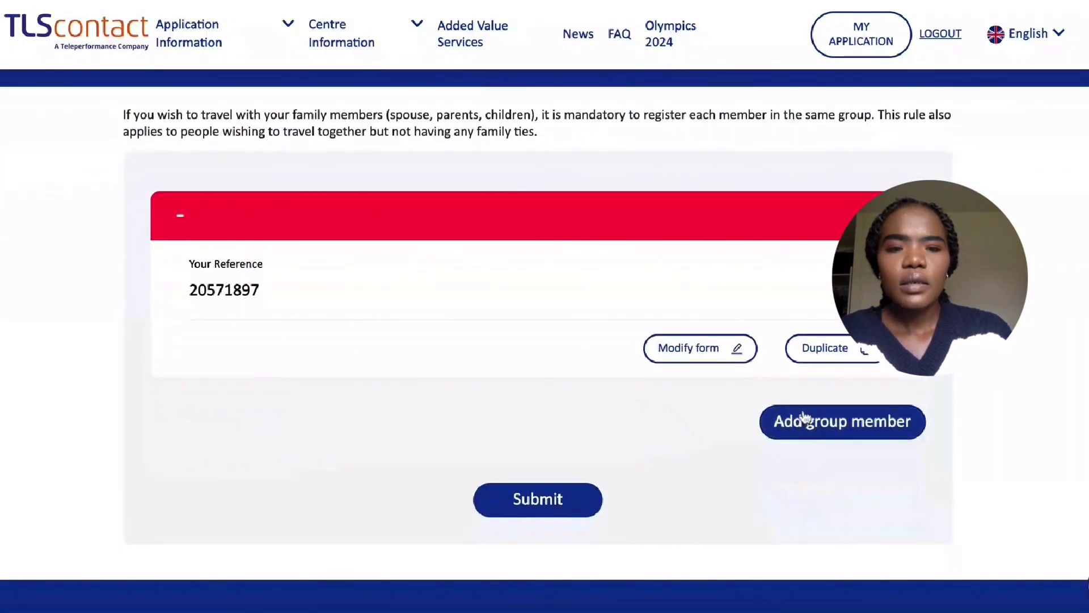
{"action": "left_click", "coordinate": [805, 424]}
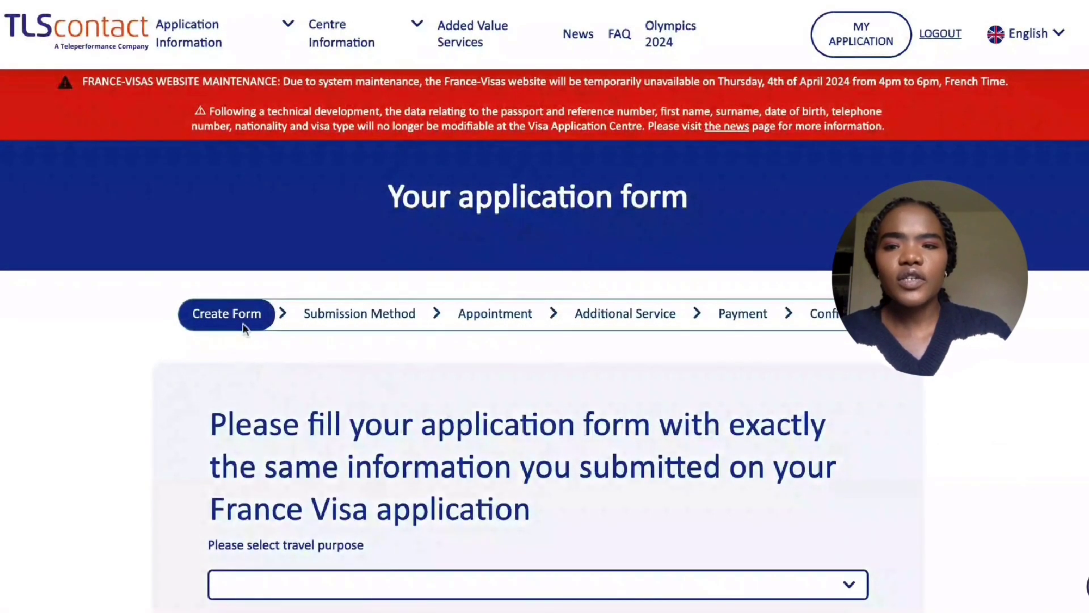
Examine the blank group member form, from travel purpose and France-Visas reference number through personal and passport details to visa application history.
{"action": "scroll", "coordinate": [539, 477], "scroll_direction": "down", "scroll_amount": 1}
{"action": "scroll", "coordinate": [534, 465], "scroll_direction": "down", "scroll_amount": 5}
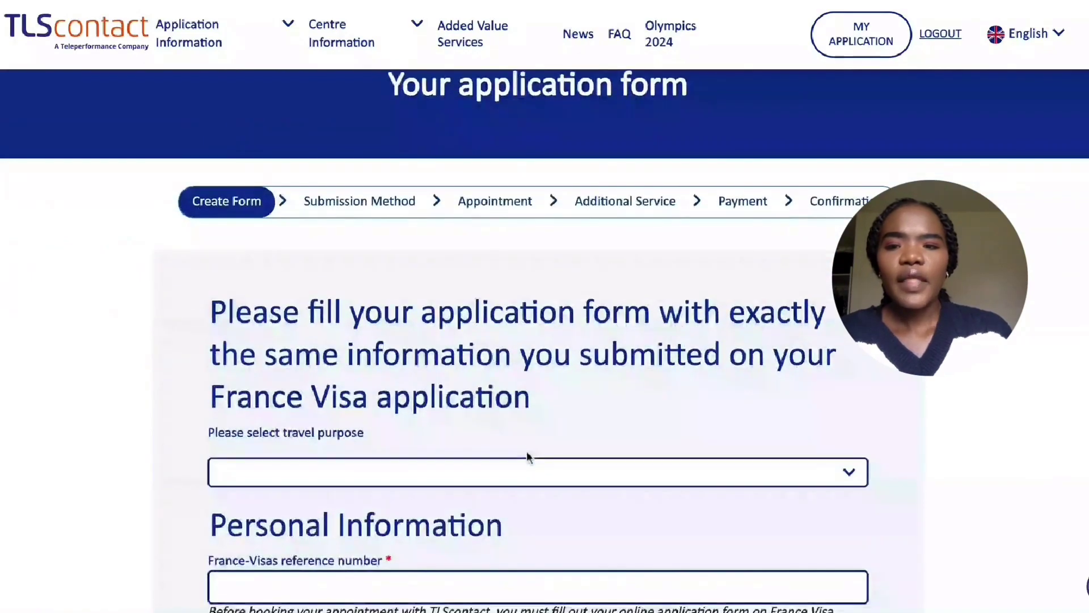
{"action": "scroll", "coordinate": [529, 452], "scroll_direction": "down", "scroll_amount": 4}
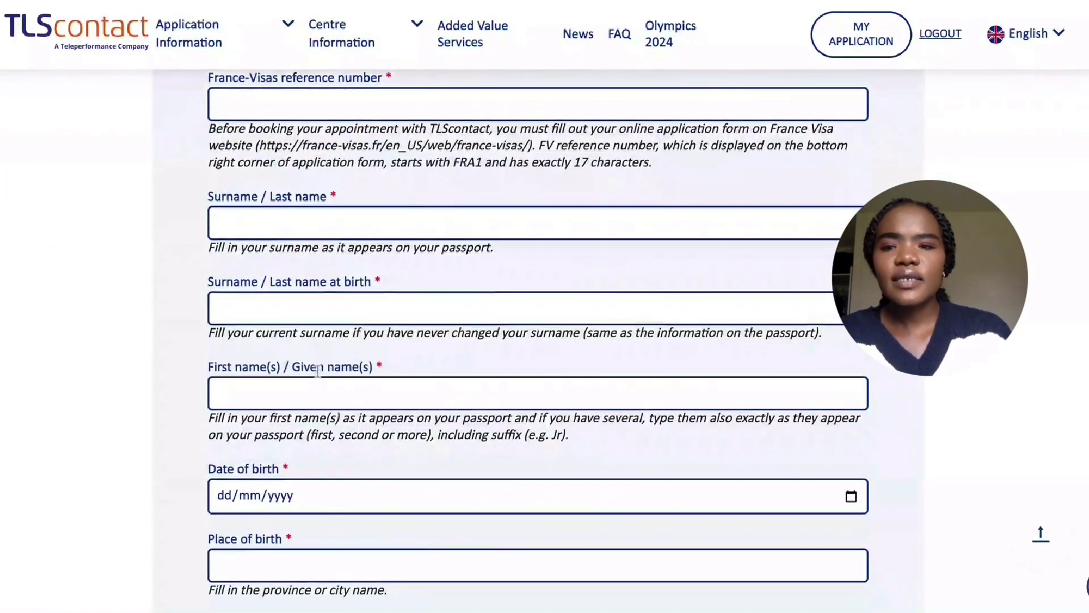
{"action": "scroll", "coordinate": [335, 409], "scroll_direction": "down", "scroll_amount": 2}
{"action": "scroll", "coordinate": [458, 517], "scroll_direction": "down", "scroll_amount": 1}
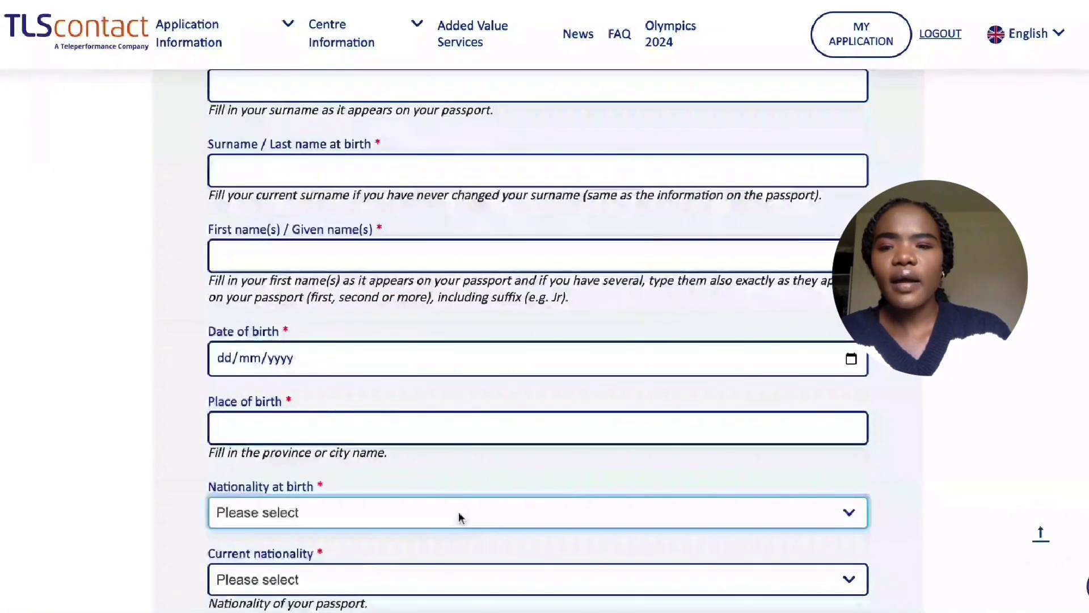
{"action": "scroll", "coordinate": [459, 513], "scroll_direction": "down", "scroll_amount": 3}
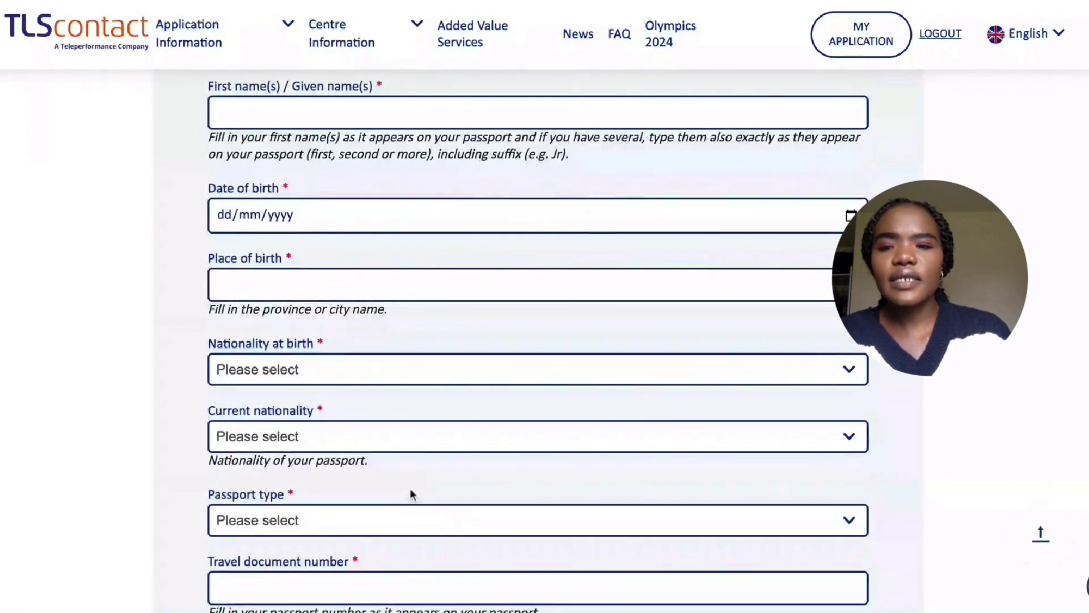
{"action": "scroll", "coordinate": [411, 494], "scroll_direction": "down", "scroll_amount": 2}
{"action": "scroll", "coordinate": [423, 493], "scroll_direction": "down", "scroll_amount": 6}
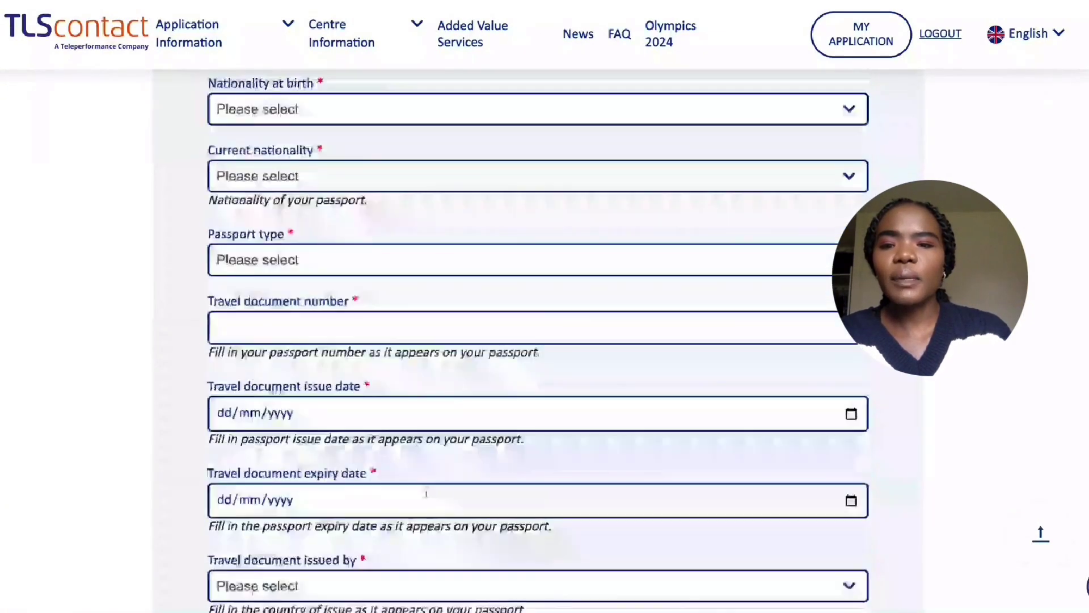
{"action": "scroll", "coordinate": [426, 502], "scroll_direction": "down", "scroll_amount": 15}
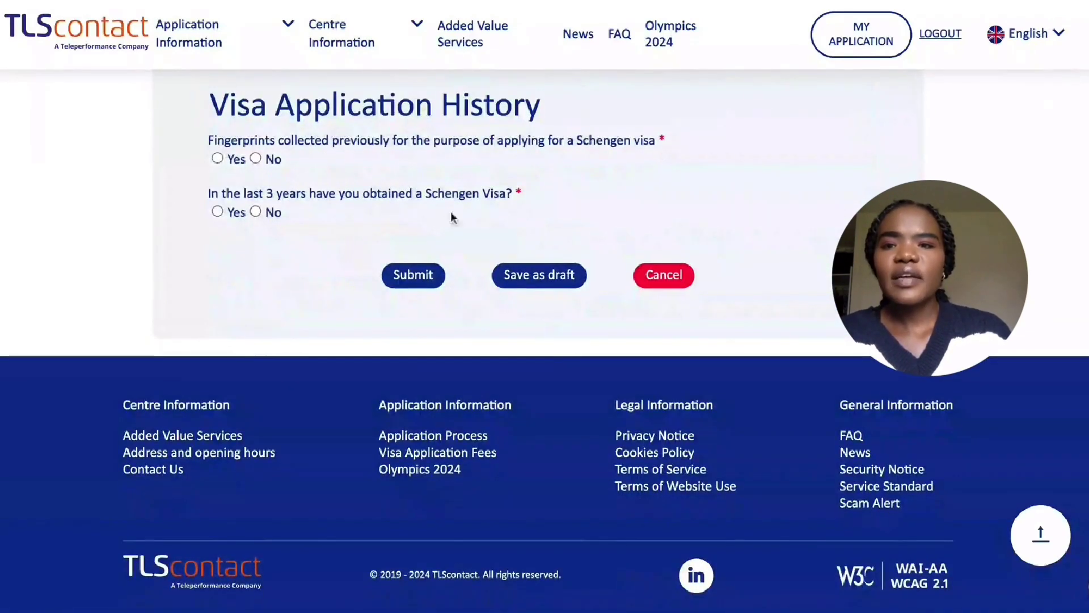
{"action": "scroll", "coordinate": [511, 295], "scroll_direction": "up", "scroll_amount": 13}
{"action": "scroll", "coordinate": [509, 292], "scroll_direction": "up", "scroll_amount": 12}
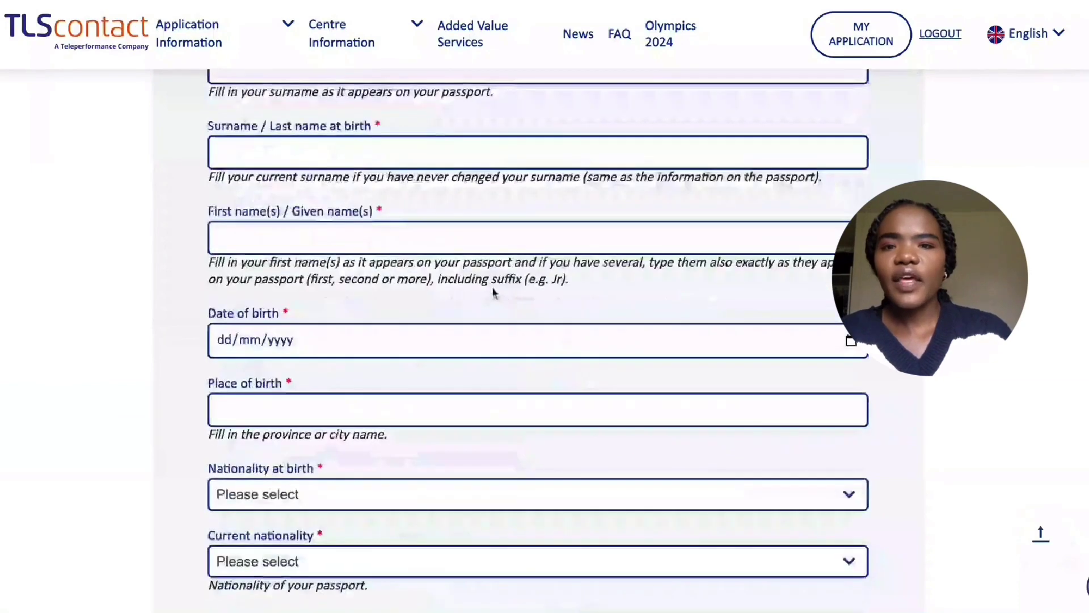